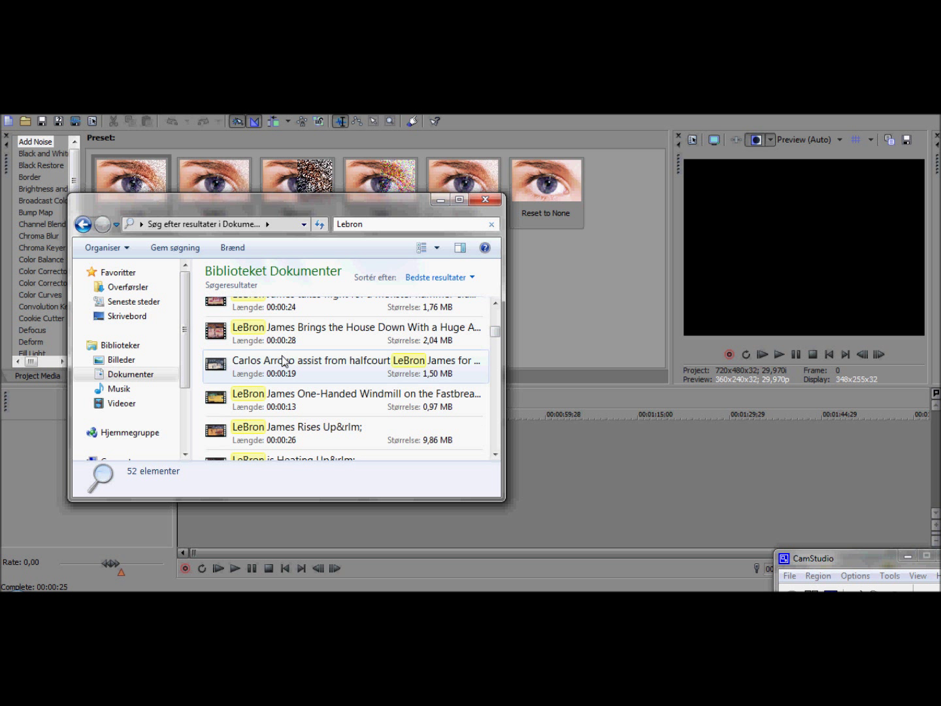
# Step: Add the Carlos Arroyo halfcourt assist clip from the file search results to a new track and move it to the timeline start
pyautogui.click(283, 361)
pyautogui.moveTo(549, 491); pyautogui.dragTo(551, 491)
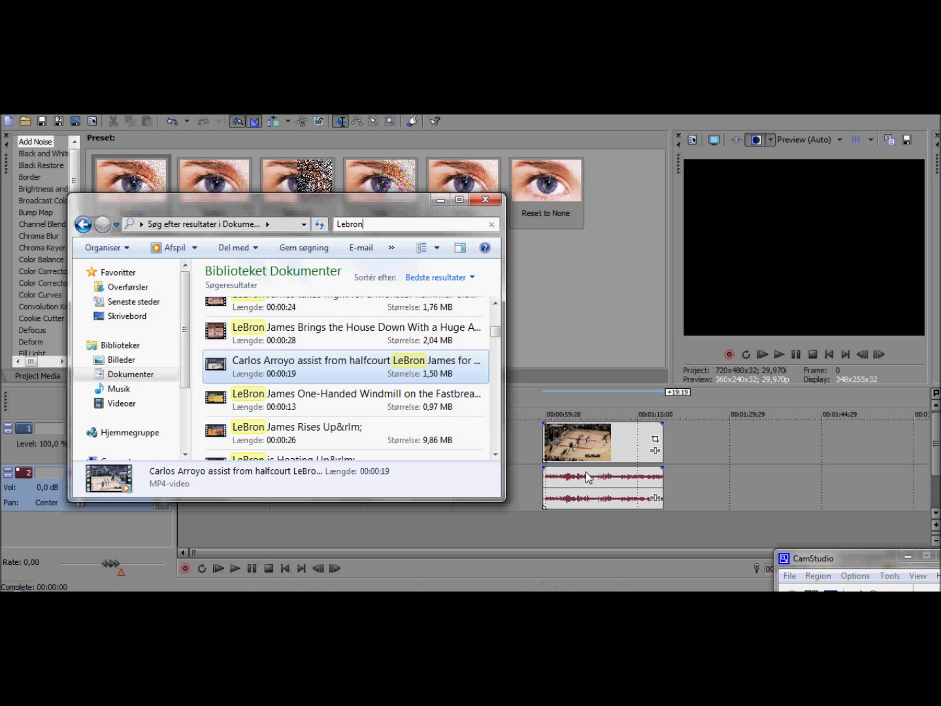
pyautogui.click(446, 203)
pyautogui.moveTo(589, 447); pyautogui.dragTo(225, 447)
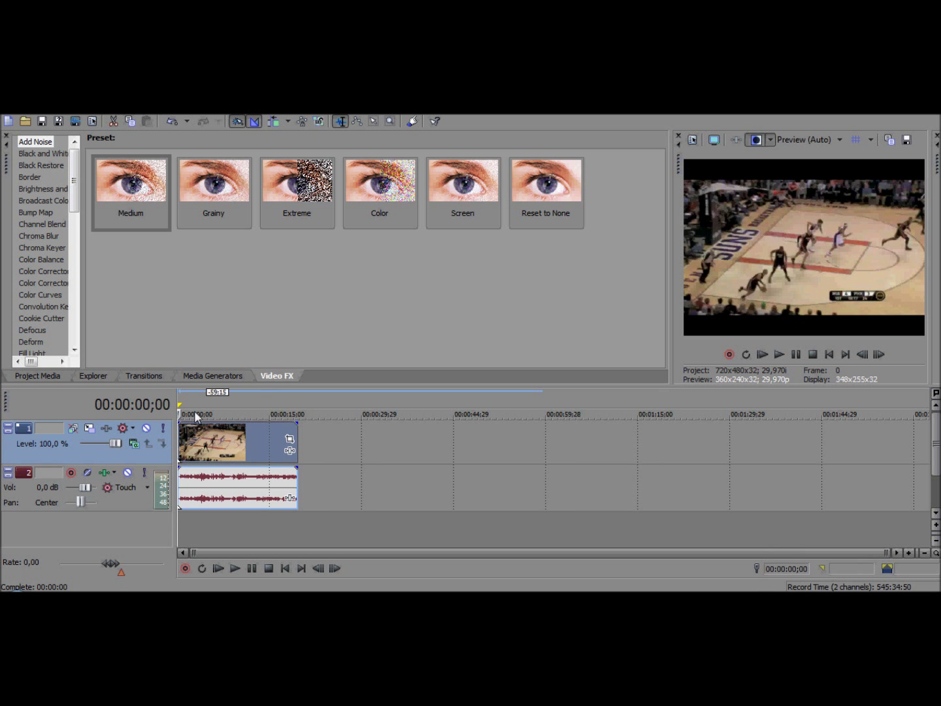
# Step: Trim off the clip's opening section up to 00:00:10;01 and move the remaining part to the timeline start
pyautogui.click(209, 448)
pyautogui.moveTo(194, 443); pyautogui.dragTo(240, 443)
pyautogui.press('s')
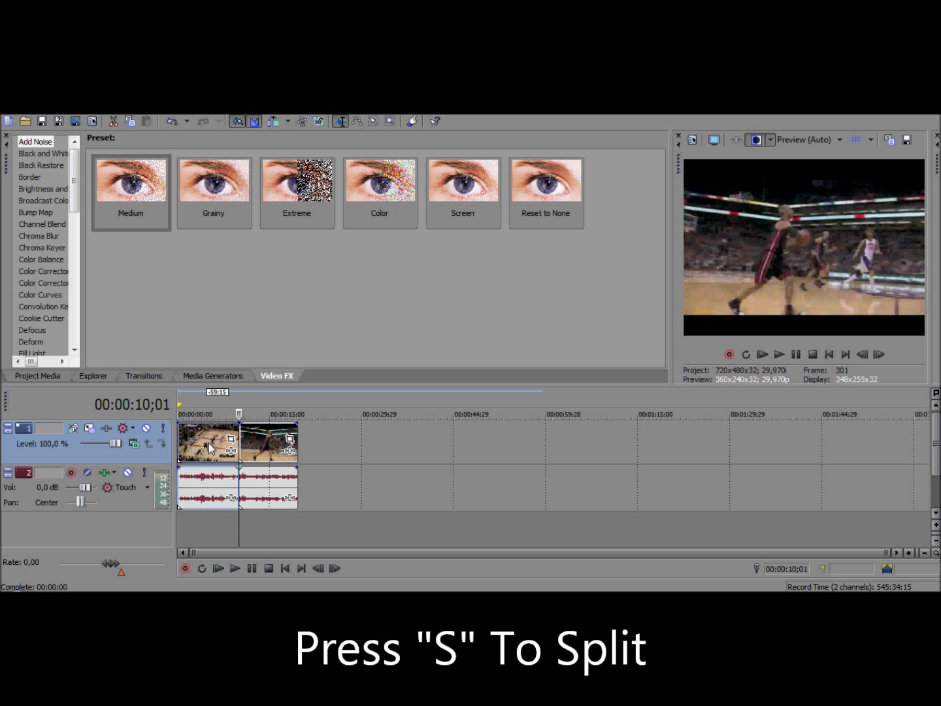
pyautogui.click(209, 442)
pyautogui.press('Delete')
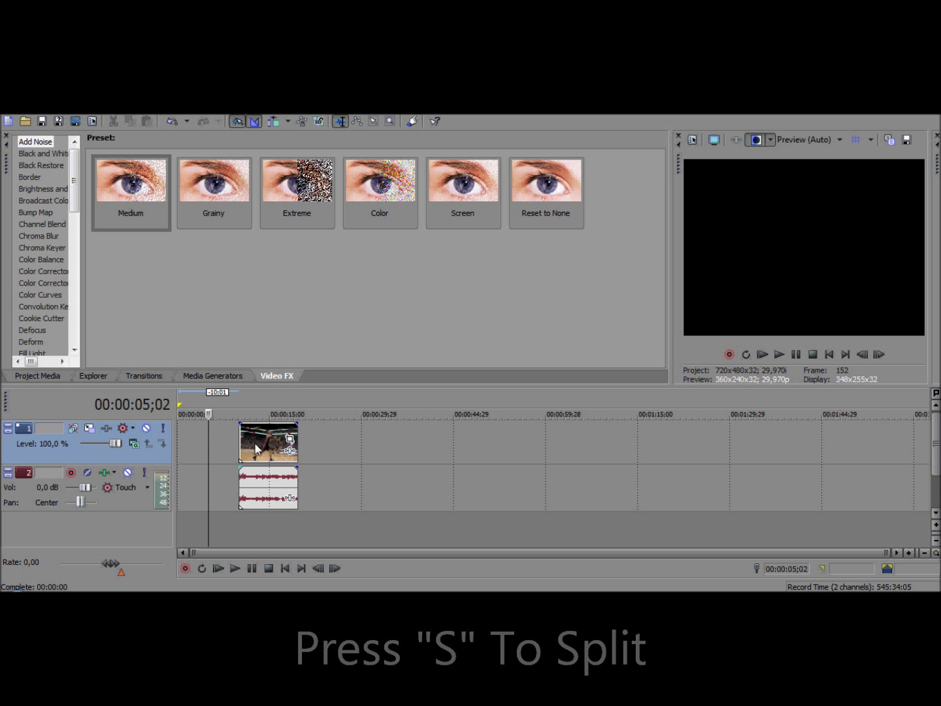
pyautogui.moveTo(258, 444); pyautogui.dragTo(197, 451)
# Step: Preview frames at several points of the trimmed clip, ending at 00:00:03;15
pyautogui.click(251, 446)
pyautogui.click(210, 452)
pyautogui.click(214, 456)
pyautogui.click(226, 458)
pyautogui.click(200, 458)
pyautogui.click(211, 456)
pyautogui.click(249, 457)
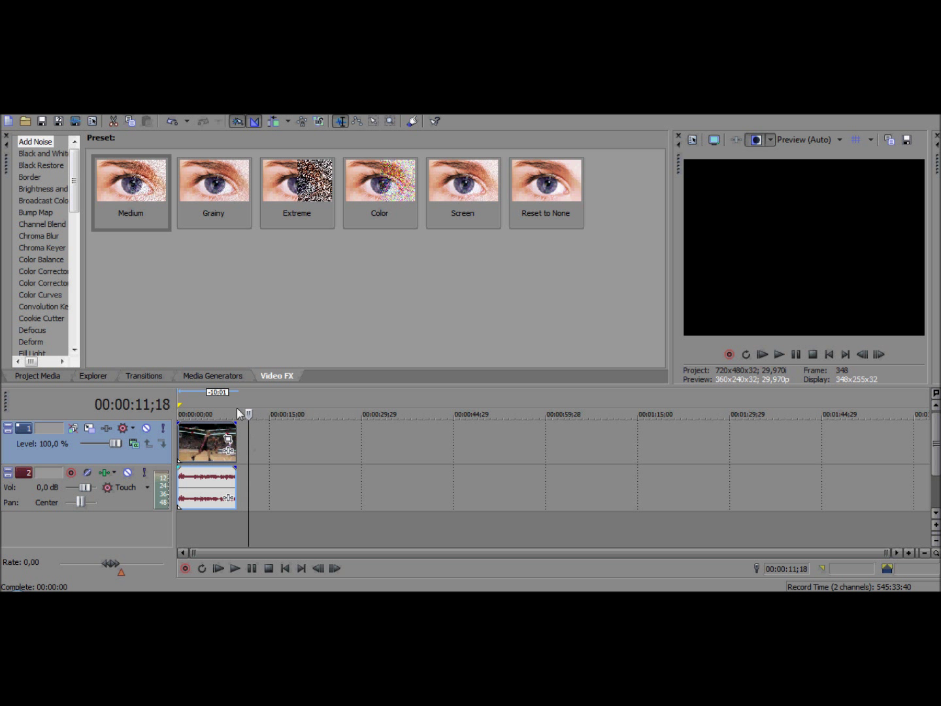
pyautogui.click(211, 446)
pyautogui.click(206, 445)
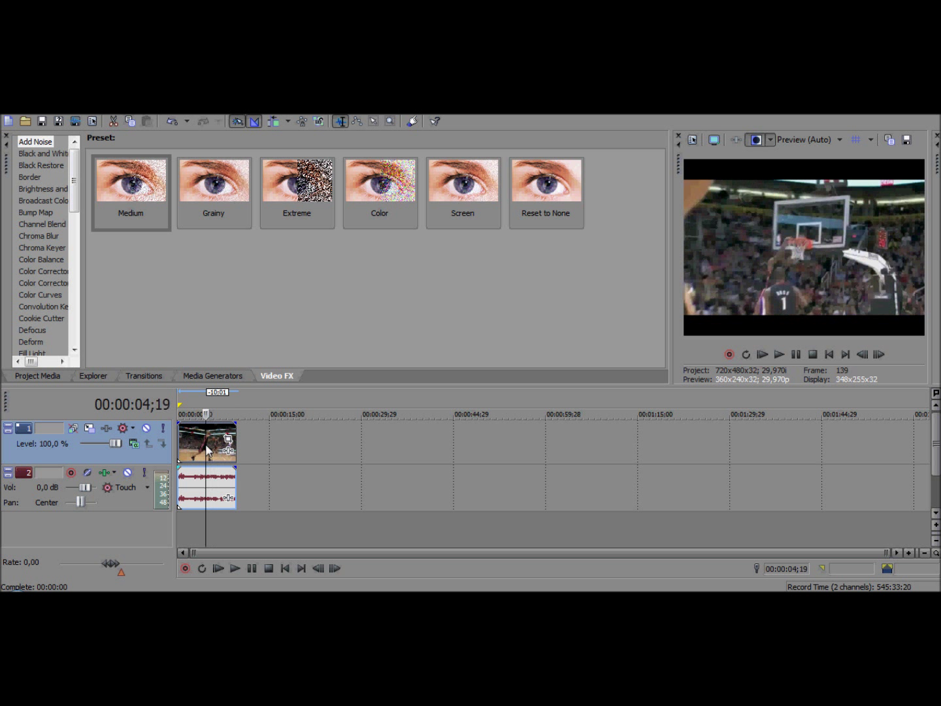
pyautogui.click(200, 448)
pyautogui.click(199, 449)
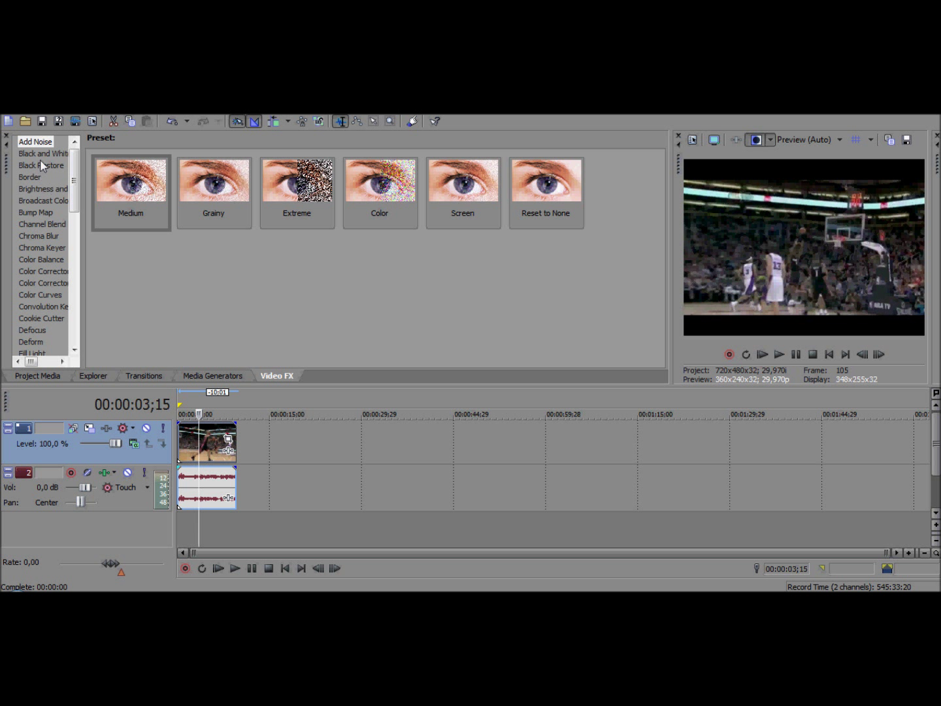
# Step: Browse the presets of the available video effects down to Sharpen
pyautogui.press('Down')
pyautogui.press('Down')
pyautogui.press('Down')
pyautogui.press('Down')
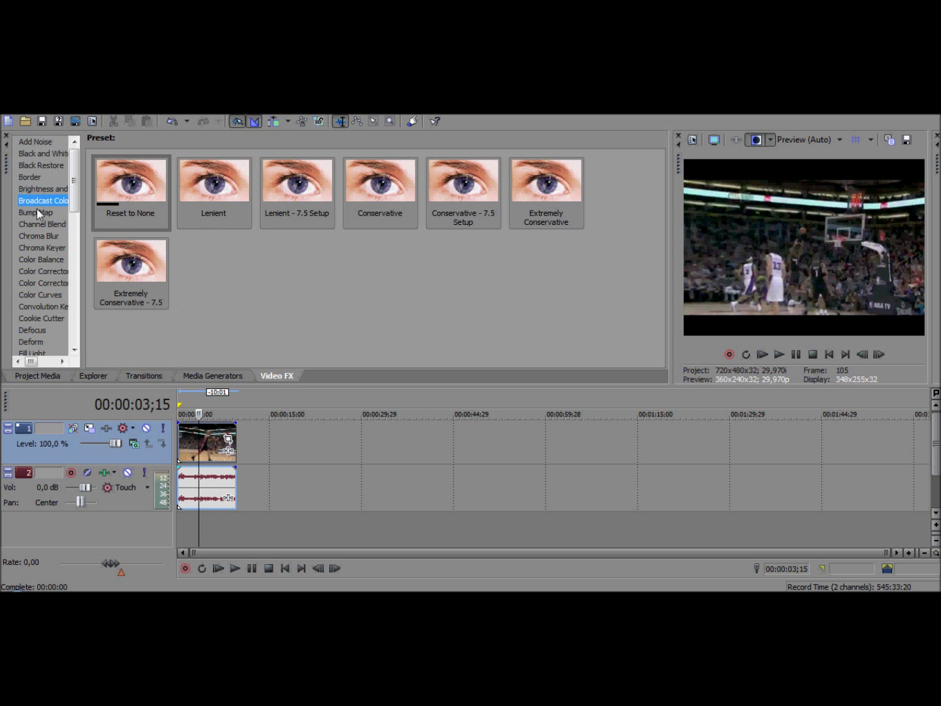
pyautogui.click(37, 212)
pyautogui.click(37, 234)
pyautogui.click(36, 227)
pyautogui.click(37, 247)
pyautogui.click(36, 270)
pyautogui.click(55, 283)
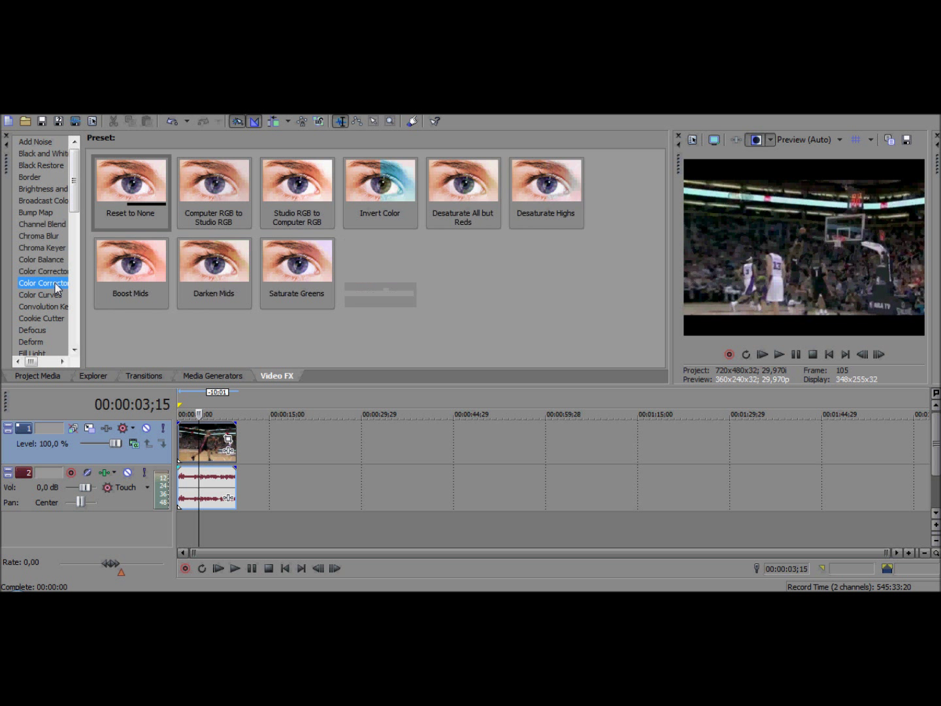
pyautogui.click(49, 295)
pyautogui.click(44, 307)
pyautogui.click(42, 318)
pyautogui.click(32, 330)
pyautogui.click(30, 343)
pyautogui.moveTo(77, 204); pyautogui.dragTo(77, 236)
pyautogui.click(33, 209)
pyautogui.scroll(-7, 39, 210)
pyautogui.click(39, 180)
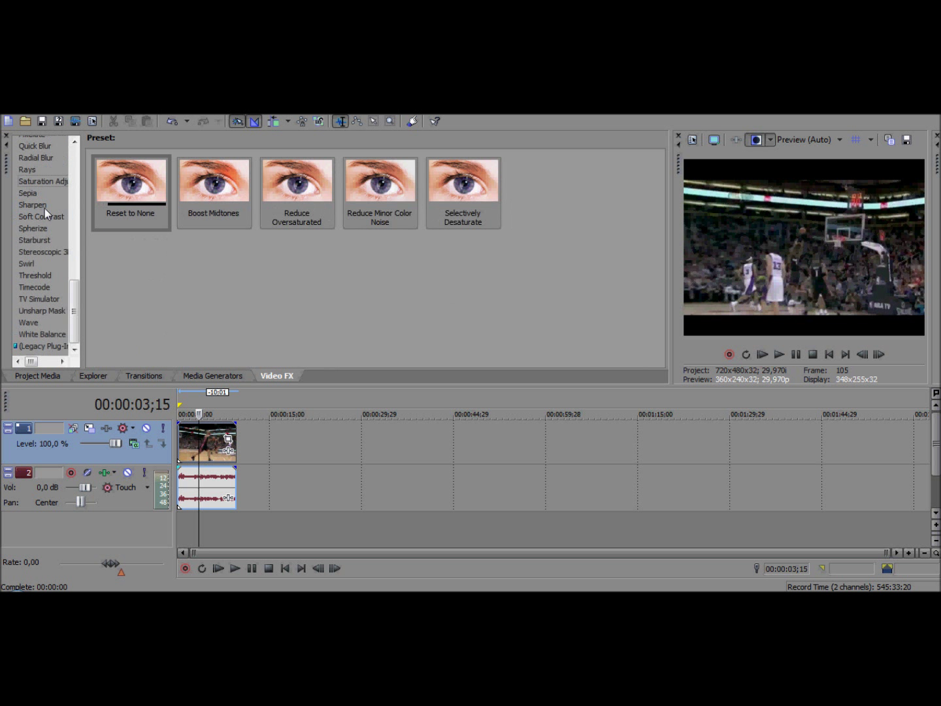
pyautogui.click(44, 170)
pyautogui.click(41, 157)
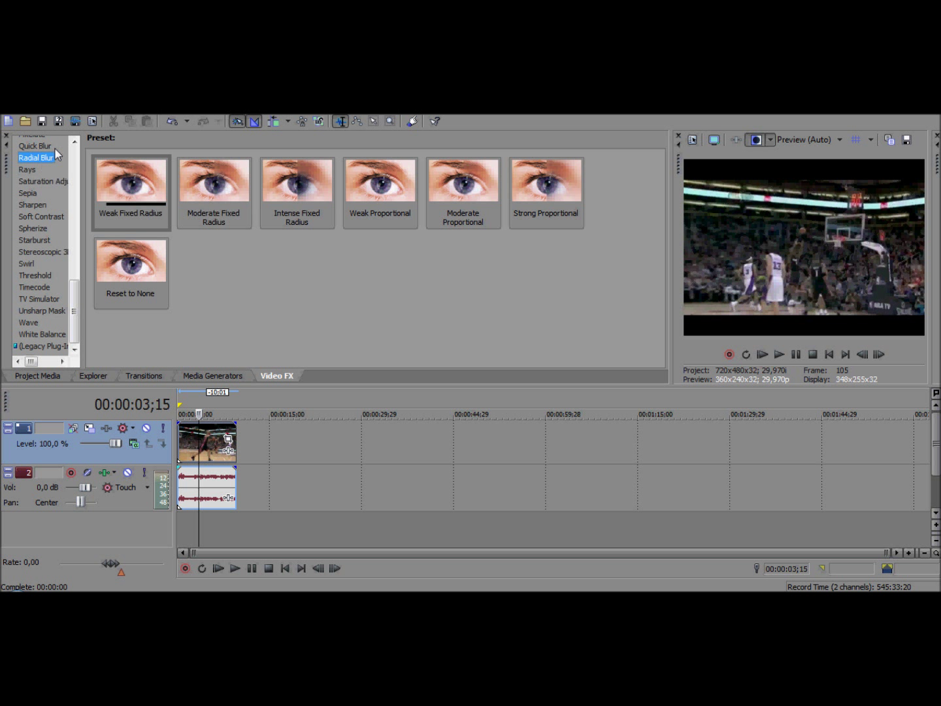
pyautogui.click(32, 181)
pyautogui.click(31, 192)
pyautogui.click(33, 205)
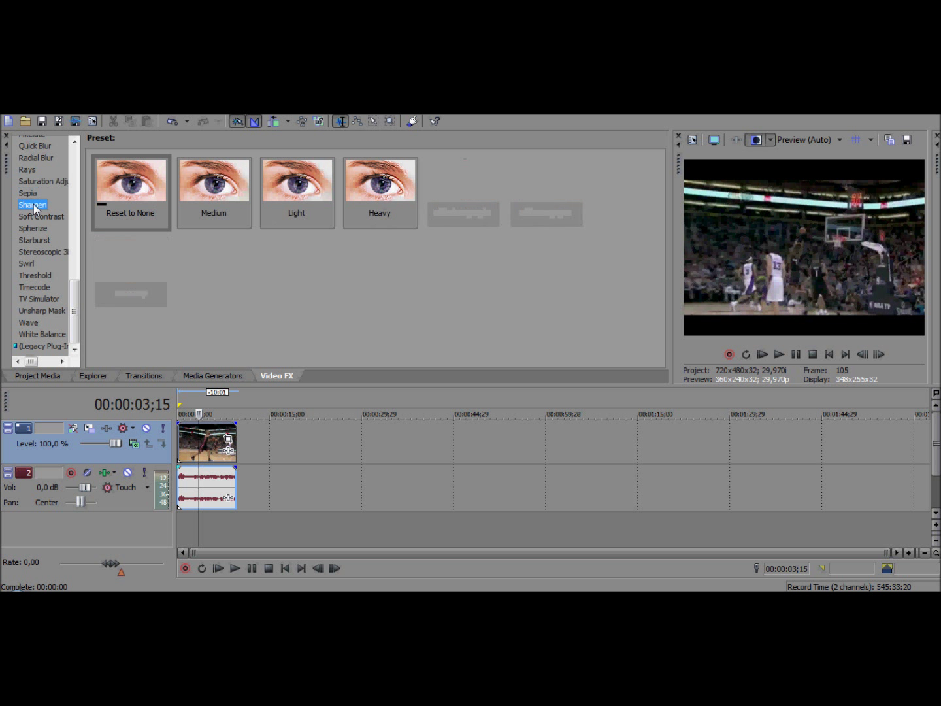
# Step: Apply the Soft Contrast effect with the Warm Vignette preset to the clip
pyautogui.click(34, 216)
pyautogui.click(296, 221)
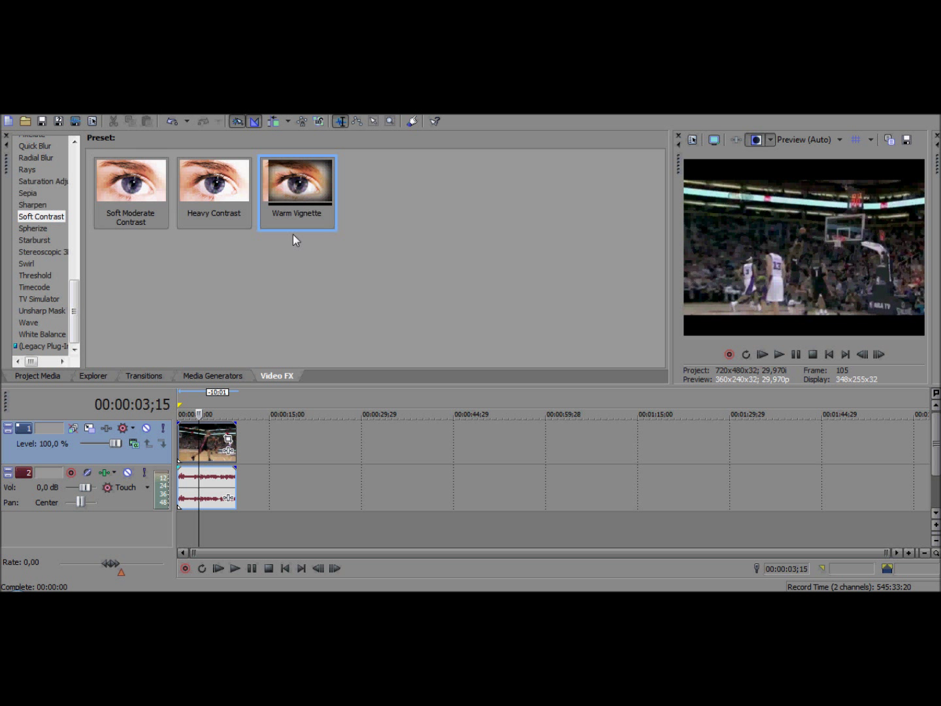
pyautogui.moveTo(188, 445); pyautogui.dragTo(190, 447)
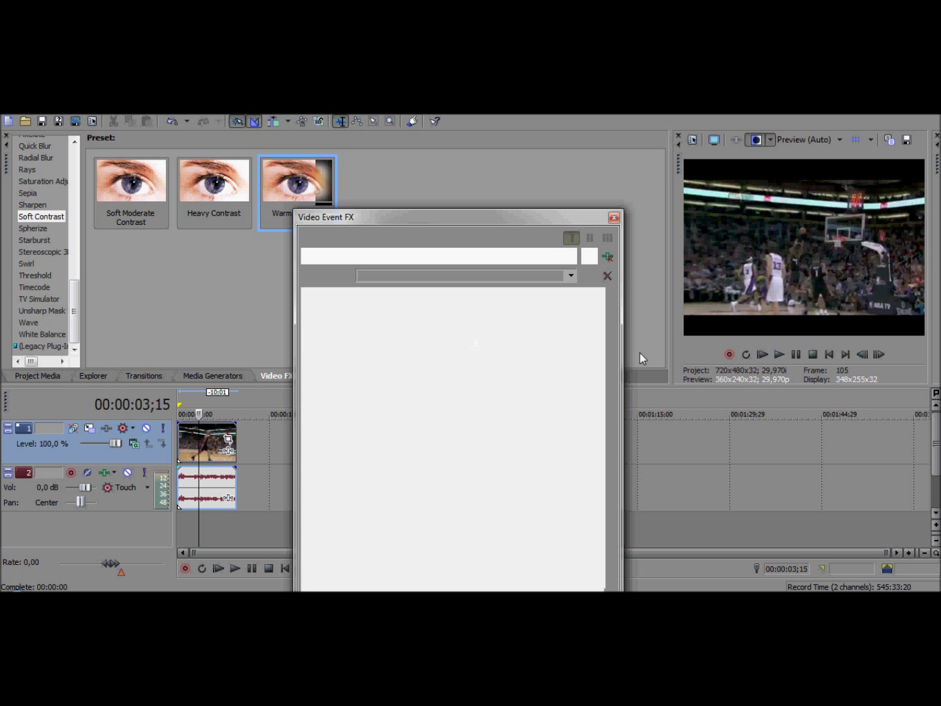
# Step: Set the Soft Contrast contrast to 88,70, stretch range to 70,59, diffusion to 57,79, tint to 91,90 and correction hue to 32,94
pyautogui.moveTo(399, 375); pyautogui.dragTo(530, 374)
pyautogui.moveTo(423, 355); pyautogui.dragTo(505, 355)
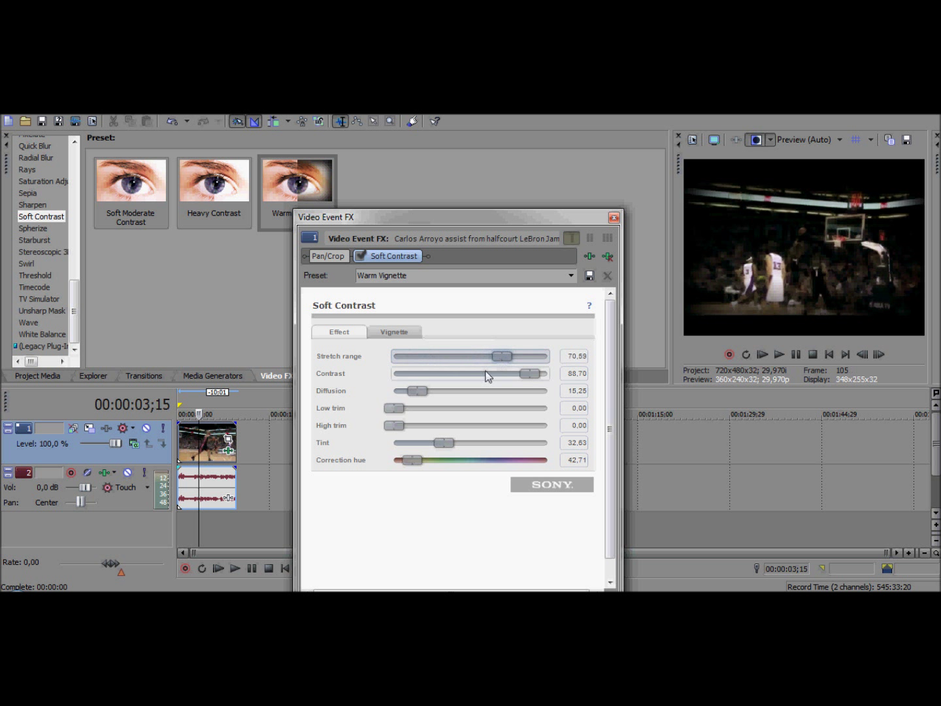
pyautogui.moveTo(420, 391); pyautogui.dragTo(481, 393)
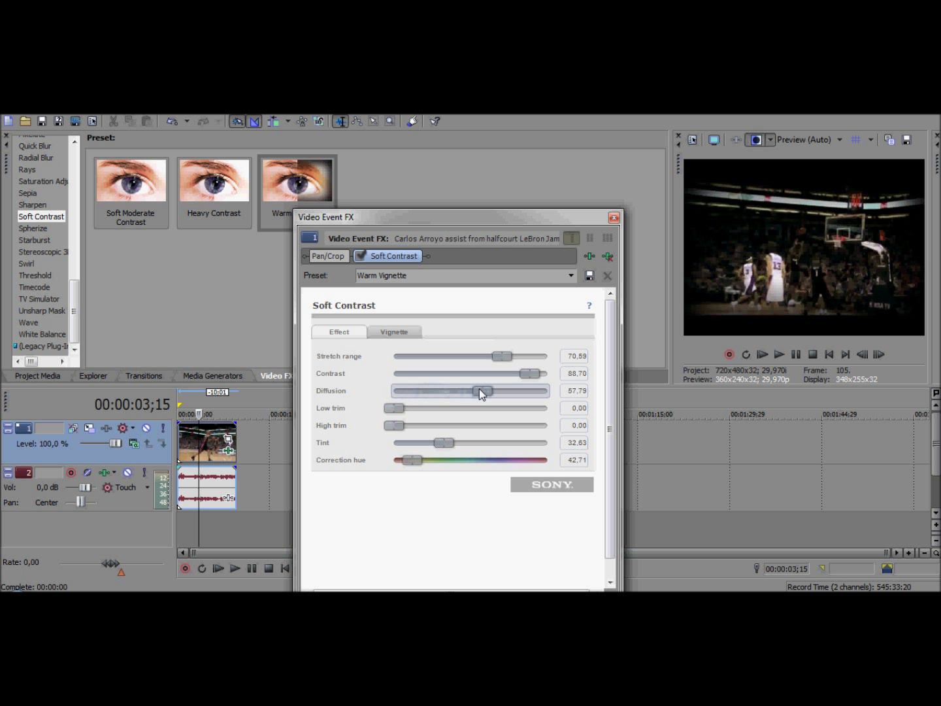
pyautogui.moveTo(444, 442); pyautogui.dragTo(518, 451)
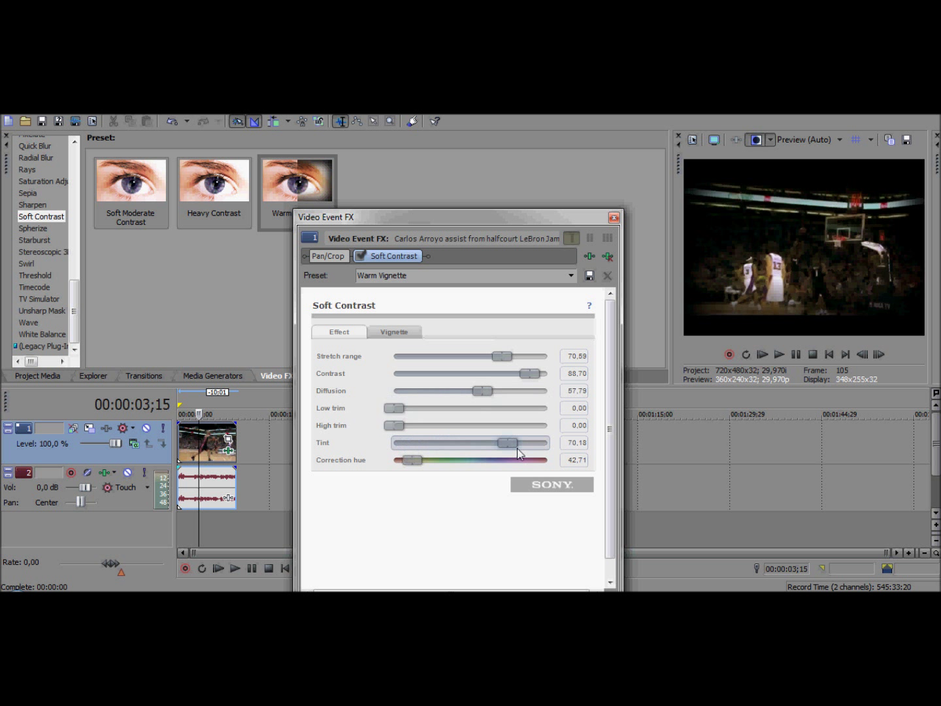
pyautogui.moveTo(420, 465)
pyautogui.mouseDown()
pyautogui.moveTo(451, 464)
pyautogui.moveTo(426, 466)
pyautogui.mouseUp()
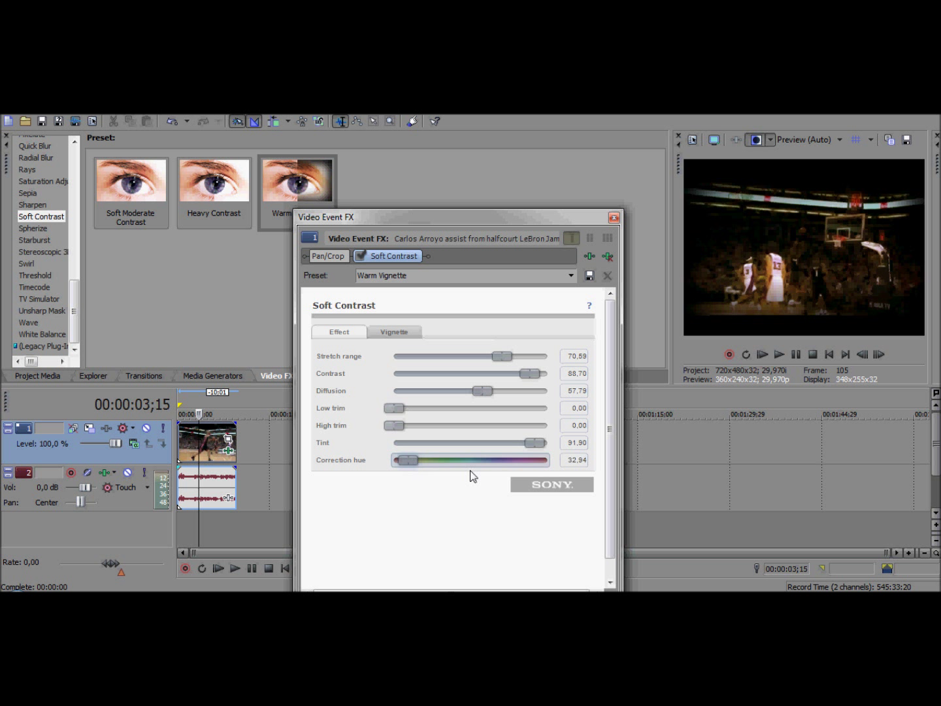
# Step: Change the effect's vignette shape to Ellipse and set the vignette strength to 77,73
pyautogui.click(385, 336)
pyautogui.moveTo(540, 373)
pyautogui.mouseDown()
pyautogui.moveTo(457, 371)
pyautogui.moveTo(549, 375)
pyautogui.mouseUp()
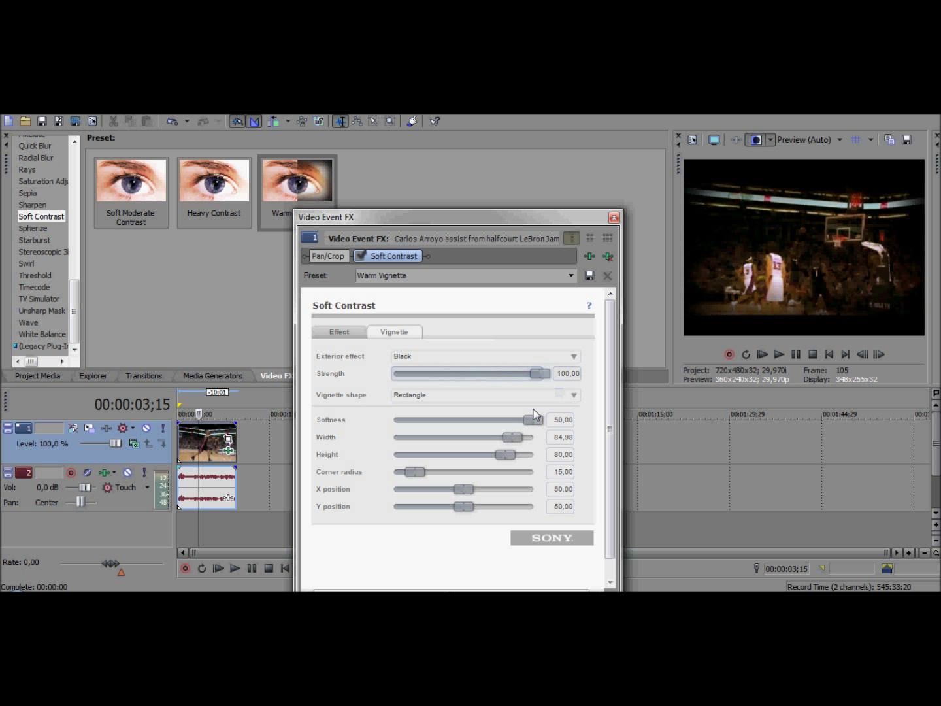
pyautogui.click(523, 394)
pyautogui.click(514, 395)
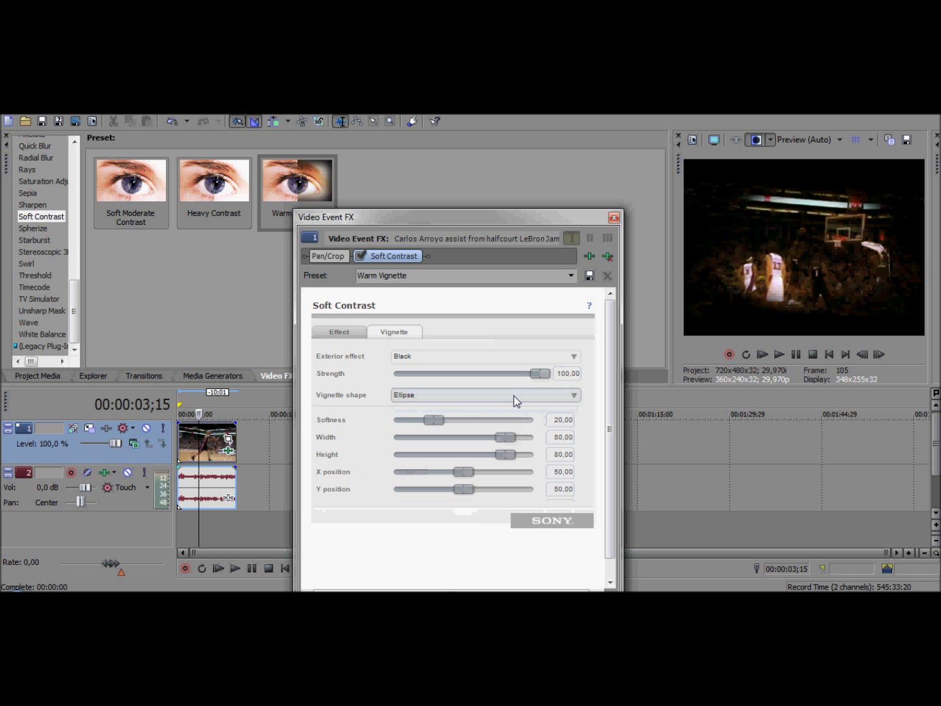
pyautogui.moveTo(539, 372); pyautogui.dragTo(512, 374)
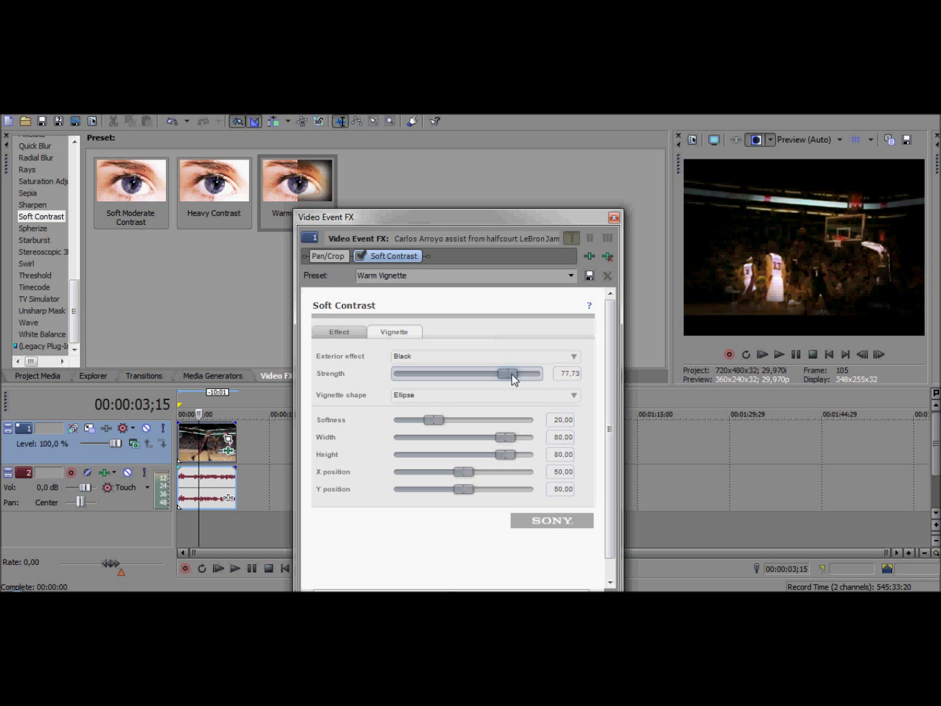
# Step: Set the vignette softness to 54,13, width to 57,11, height to 100, X position to 56,47 and Y position to 45,52, and close the effect settings
pyautogui.moveTo(435, 421); pyautogui.dragTo(363, 420)
pyautogui.moveTo(471, 414); pyautogui.dragTo(540, 446)
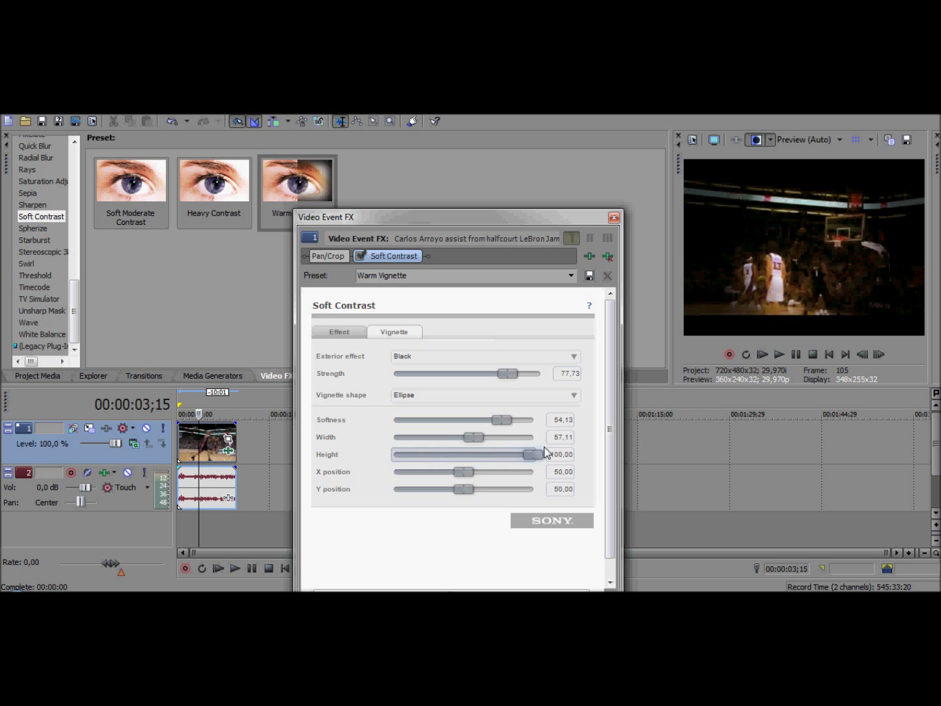
pyautogui.moveTo(473, 470); pyautogui.dragTo(458, 491)
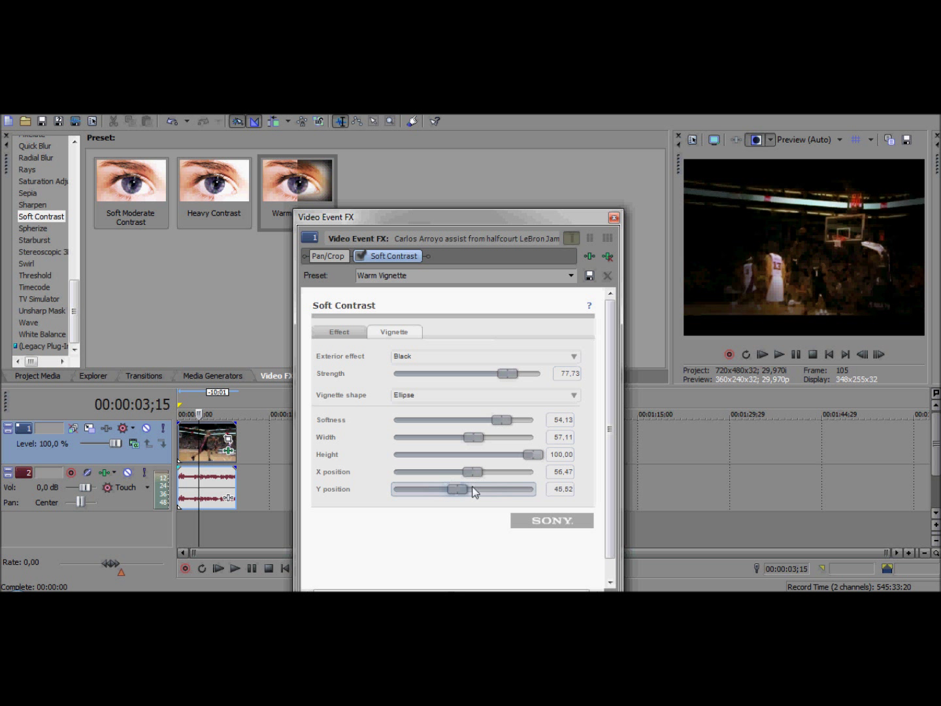
pyautogui.click(614, 217)
# Step: Play the clip from the start to check the applied effect, and return to the beginning
pyautogui.click(185, 445)
pyautogui.hotkey('ctrl', 'Home')
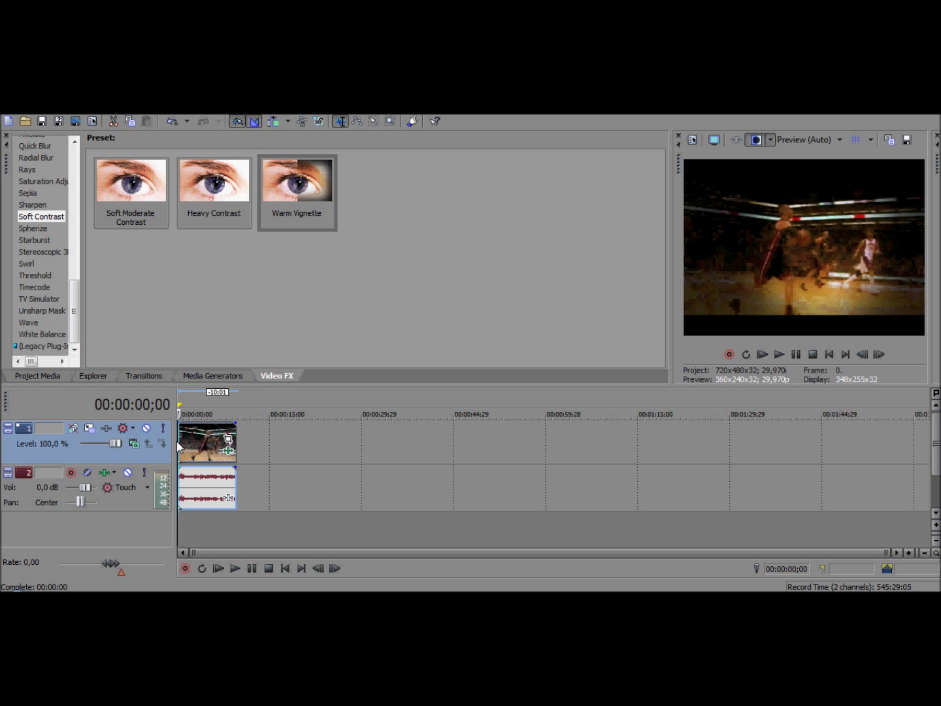
pyautogui.click(232, 567)
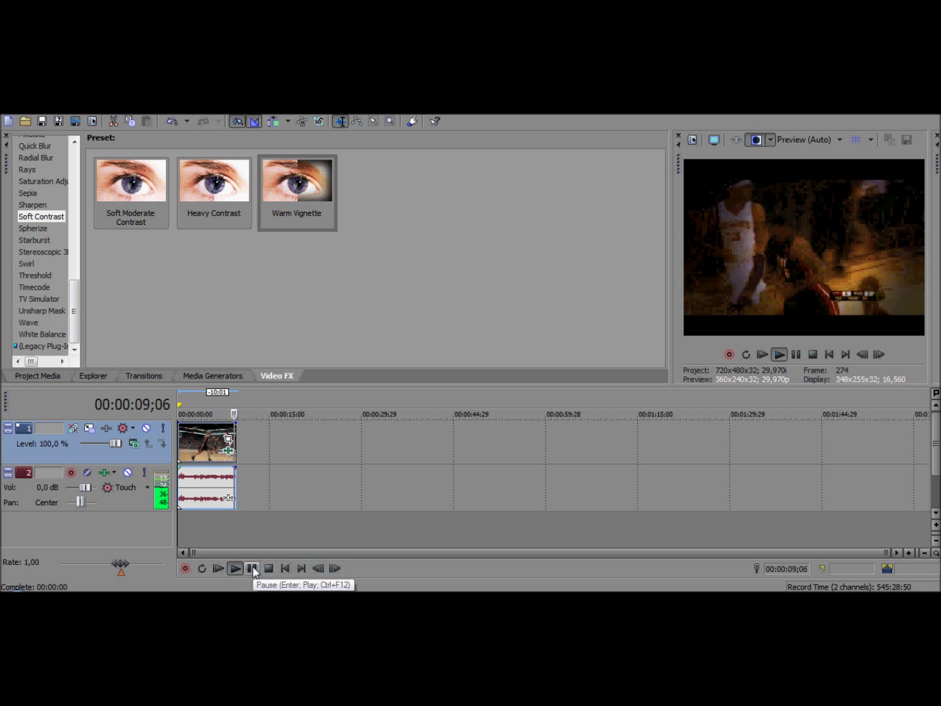
pyautogui.click(252, 568)
pyautogui.click(208, 515)
pyautogui.click(177, 507)
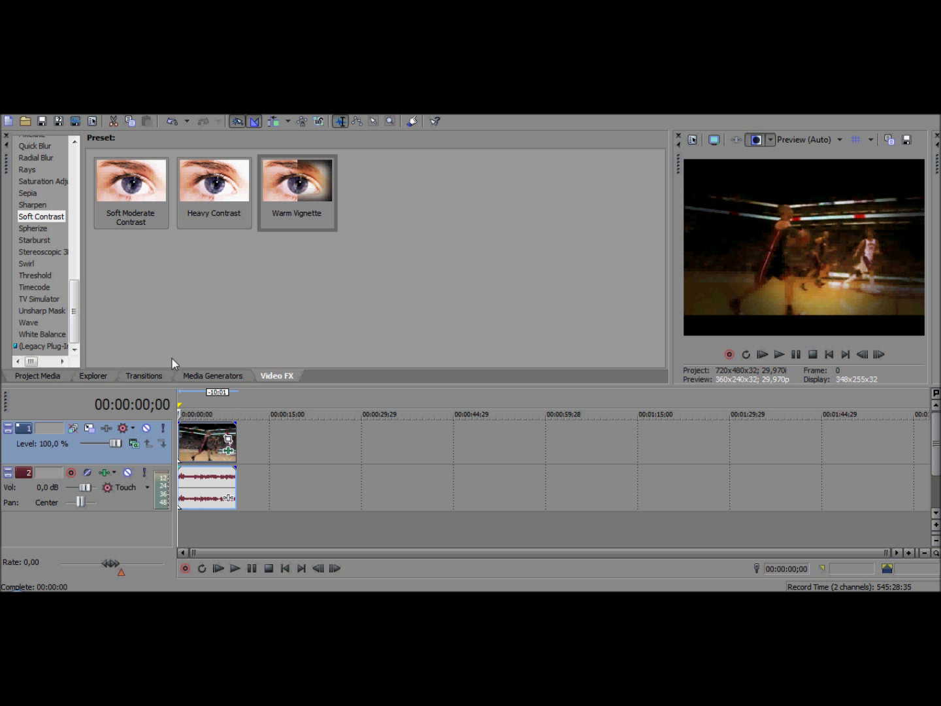
pyautogui.scroll(5, 78, 145)
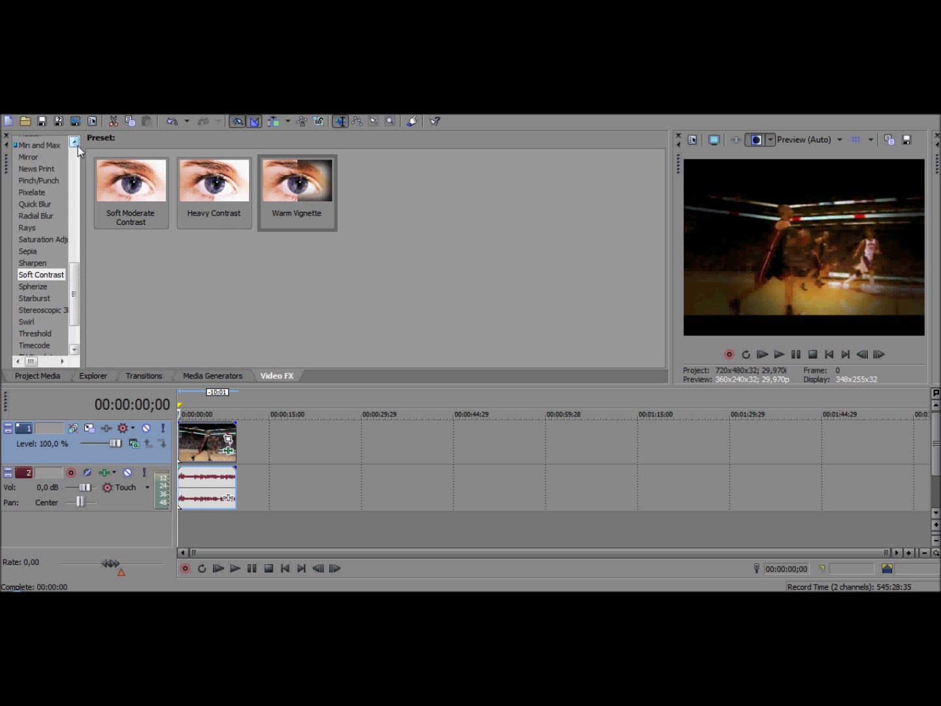
pyautogui.click(128, 421)
pyautogui.click(172, 268)
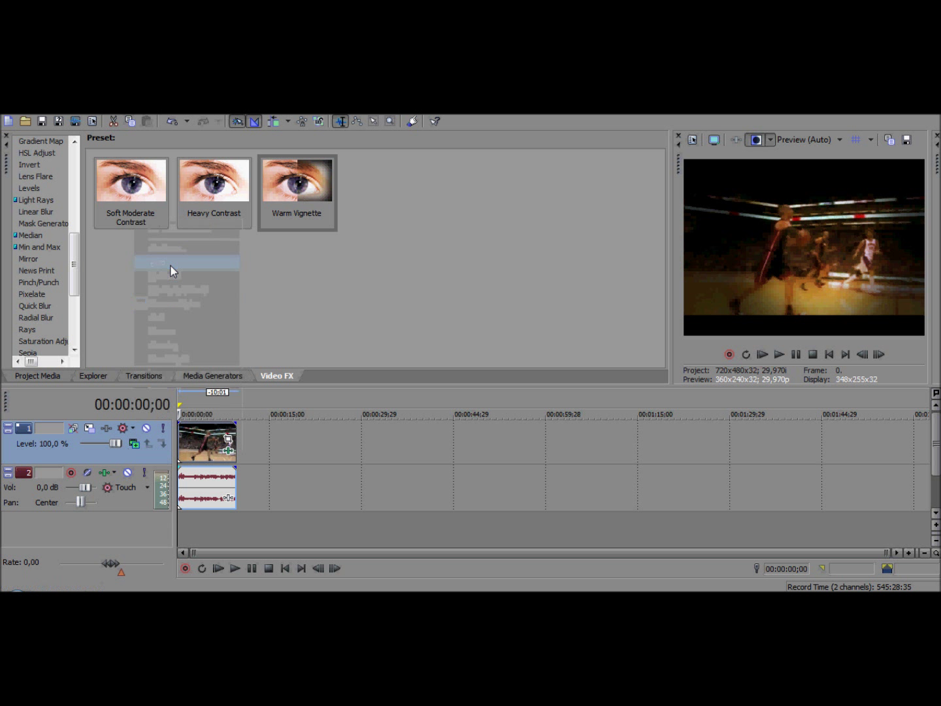
pyautogui.click(144, 376)
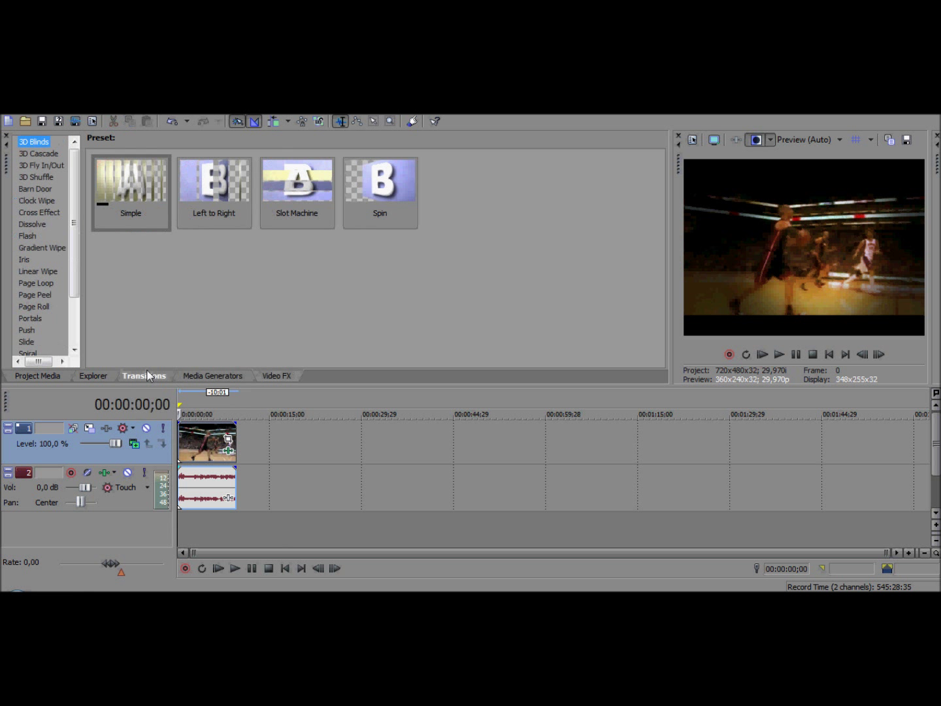
pyautogui.click(103, 376)
# Step: Add a generated text title with the Soft Shadow preset on a new track at the timeline start
pyautogui.click(196, 374)
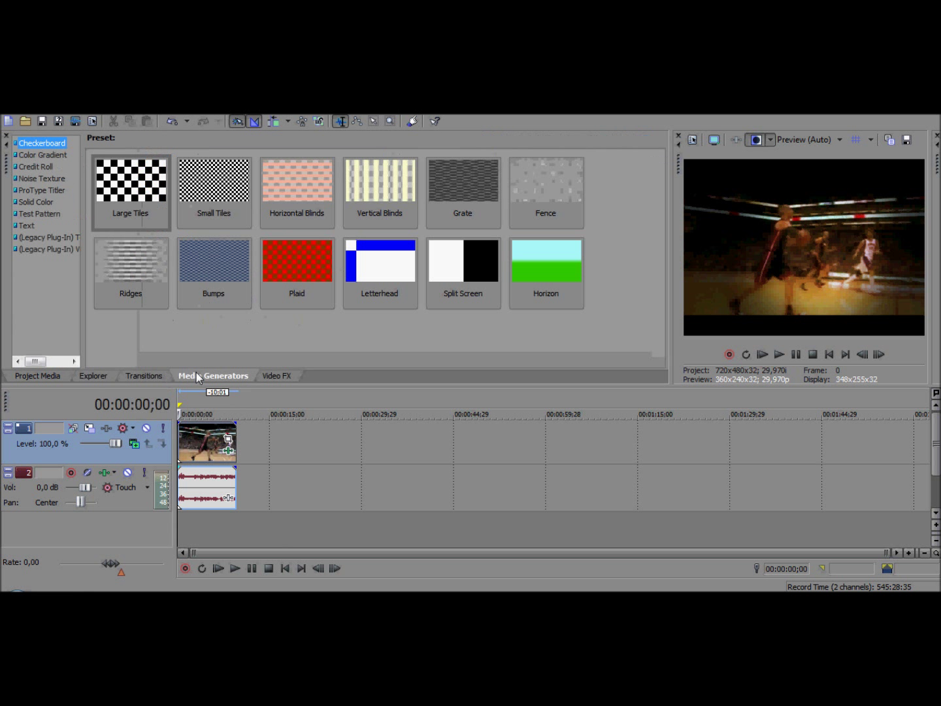
pyautogui.click(26, 226)
pyautogui.click(404, 190)
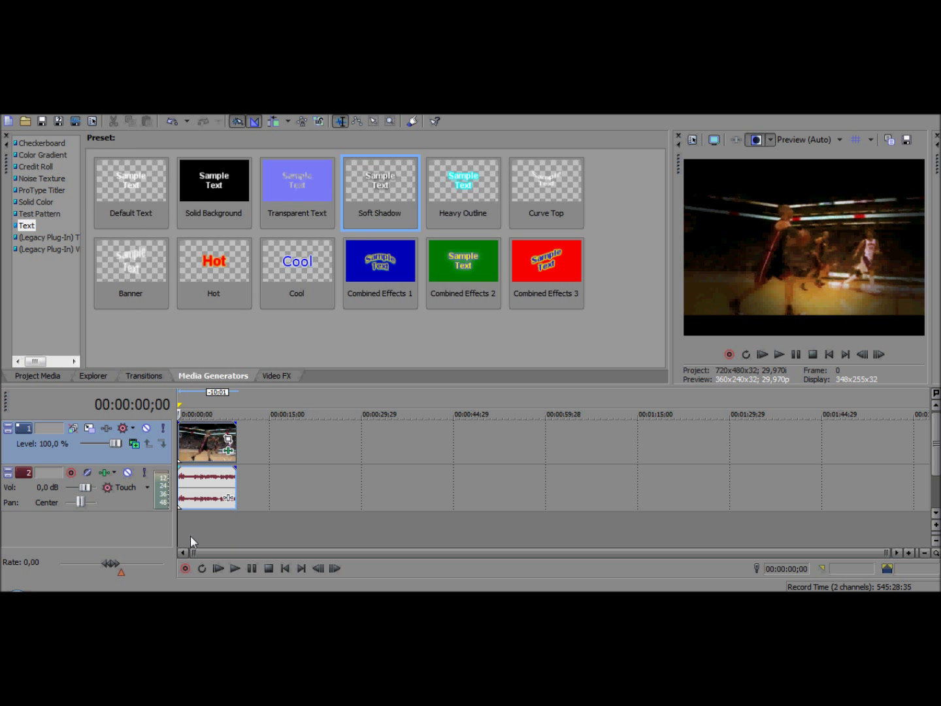
pyautogui.moveTo(188, 535); pyautogui.dragTo(189, 534)
# Step: Replace the title's sample text with "PointoK"
pyautogui.hotkey('ctrl', 'a')
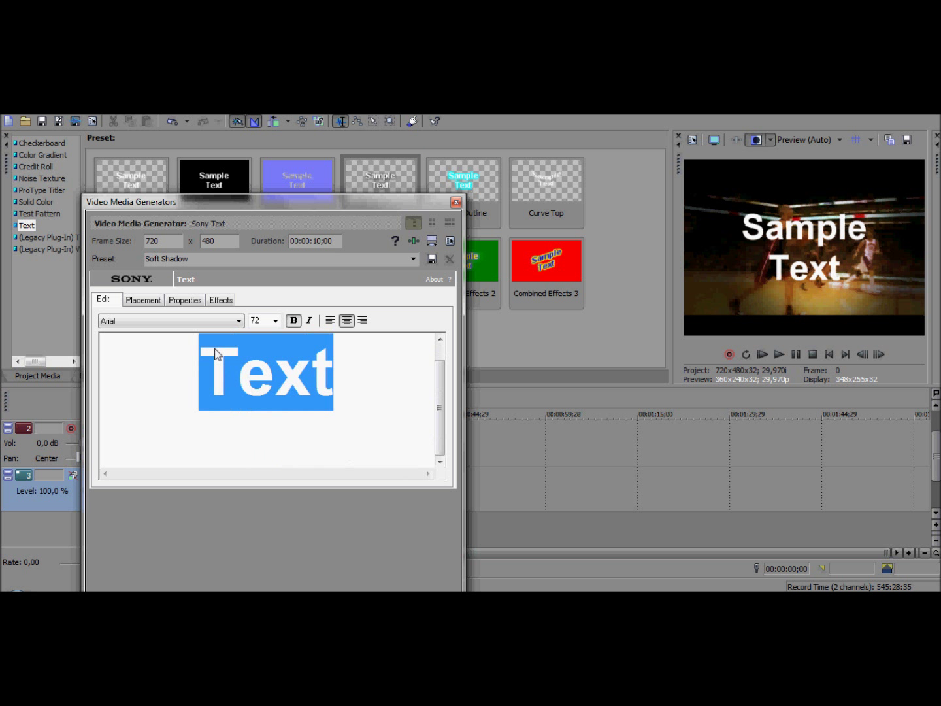
pyautogui.press('Delete')
pyautogui.write('Sa')
pyautogui.press('BackSpace')
pyautogui.press('BackSpace')
pyautogui.write('Poi')
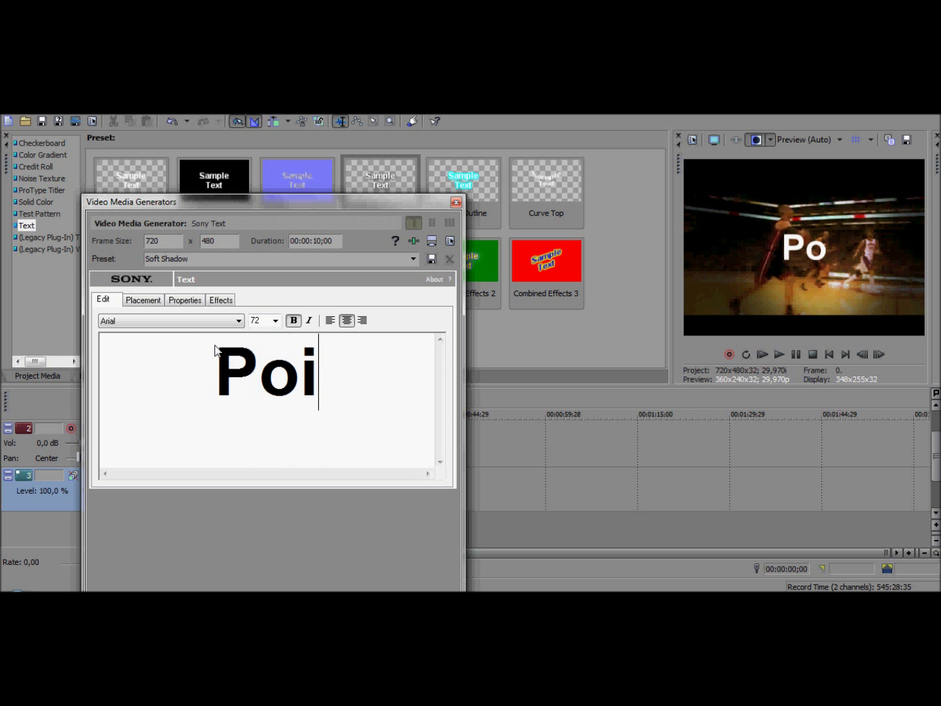
pyautogui.write('ntok')
pyautogui.press('BackSpace')
pyautogui.write('K')
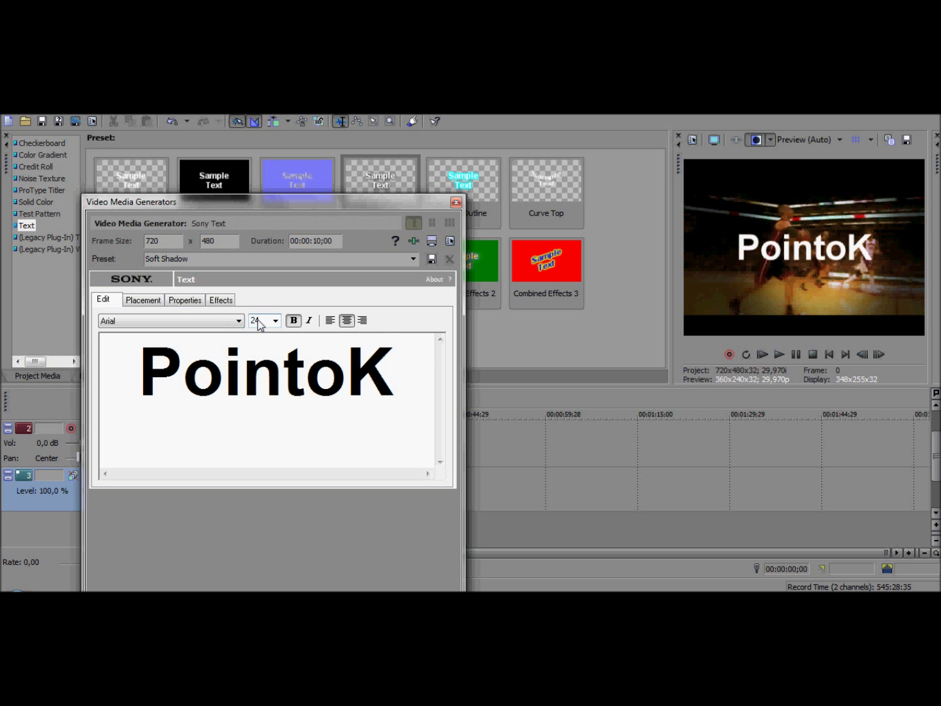
# Step: Set the title's font size to 24 and place it in the frame's lower-right corner at about X 0,730 and Y 0,645
pyautogui.press('Return')
pyautogui.click(144, 299)
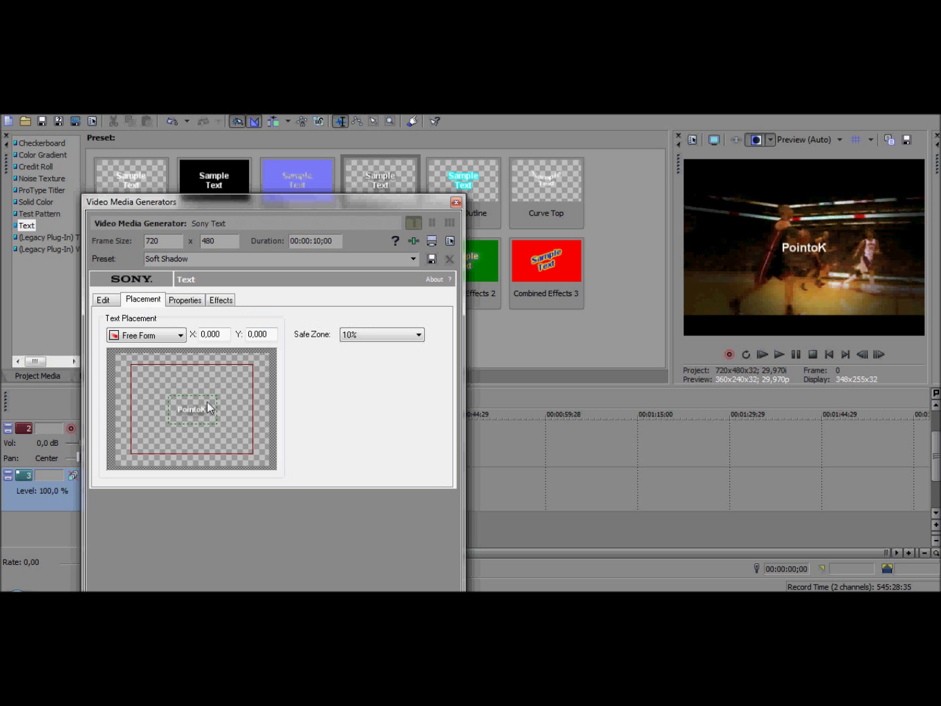
pyautogui.moveTo(241, 446); pyautogui.dragTo(260, 451)
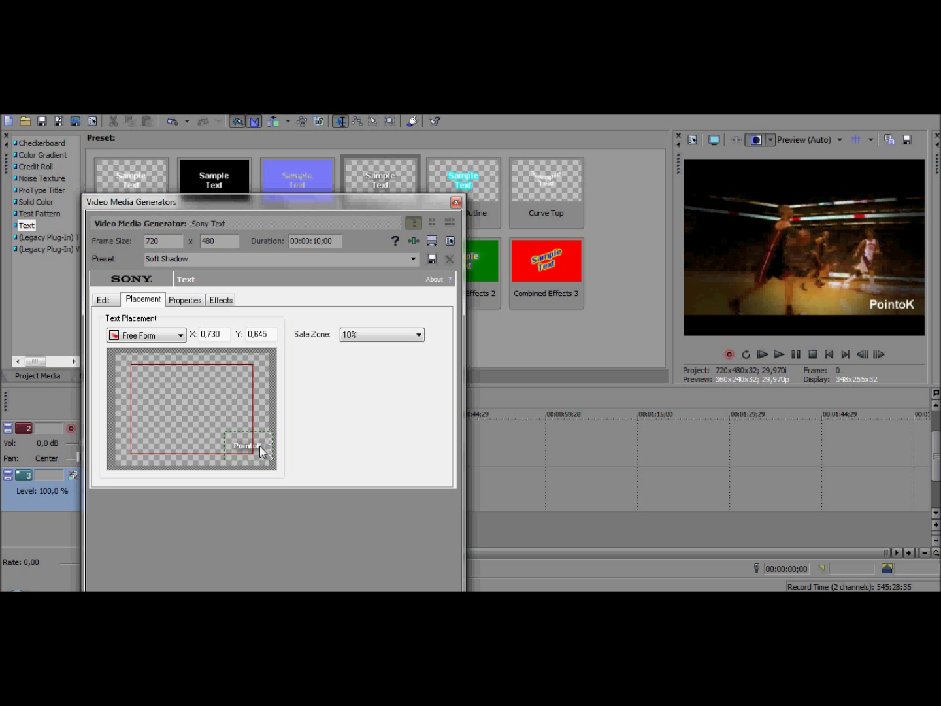
# Step: Give the title text a near-black outline with a feather of about 0,127, and close the generator settings
pyautogui.click(185, 300)
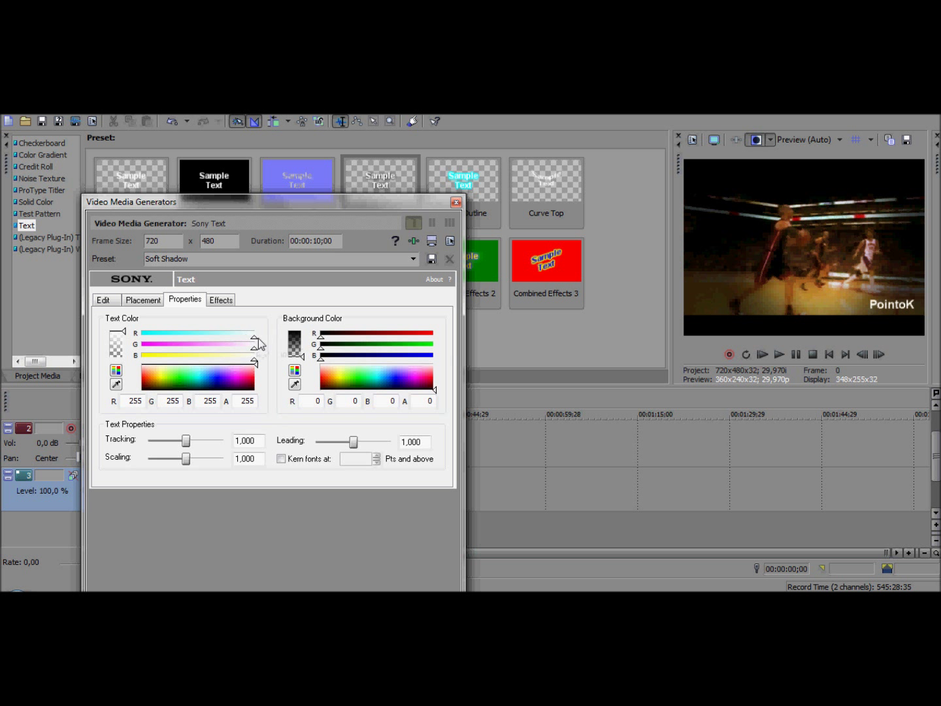
pyautogui.click(222, 301)
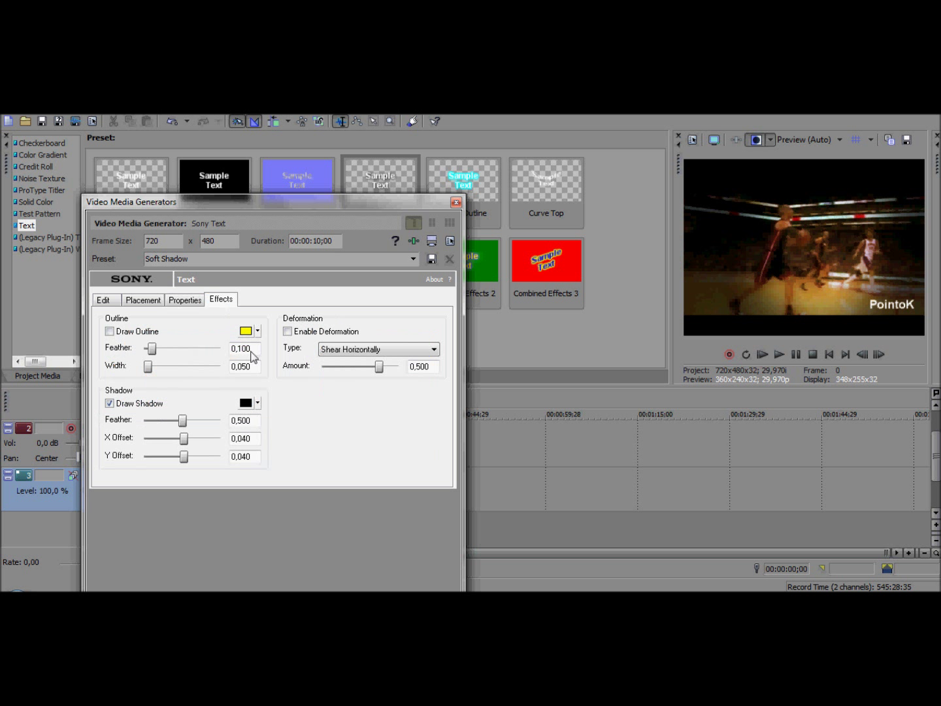
pyautogui.click(257, 330)
pyautogui.click(299, 399)
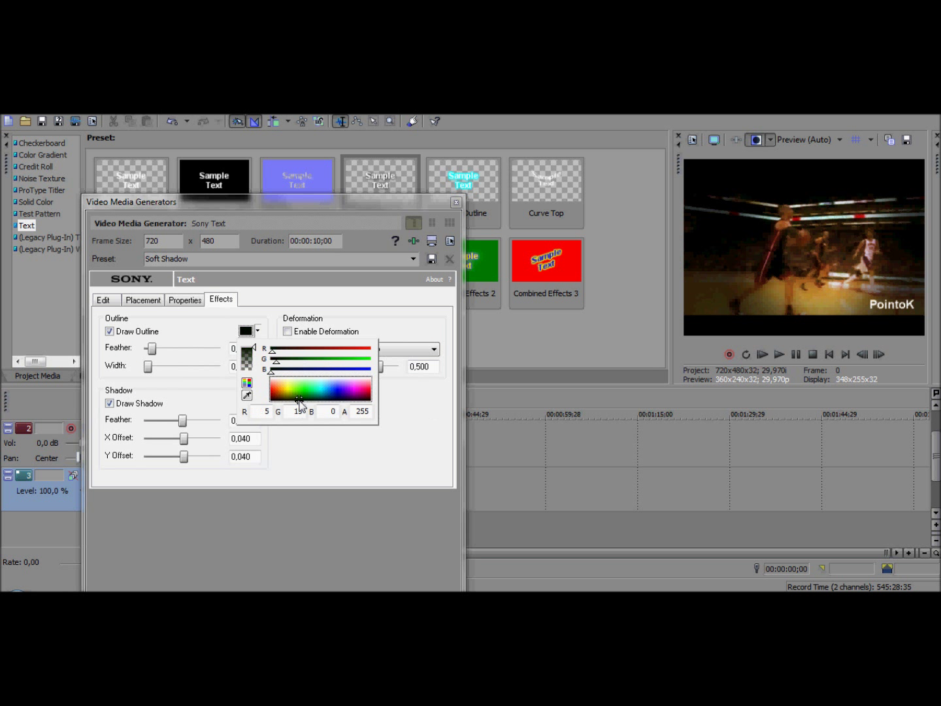
pyautogui.click(197, 315)
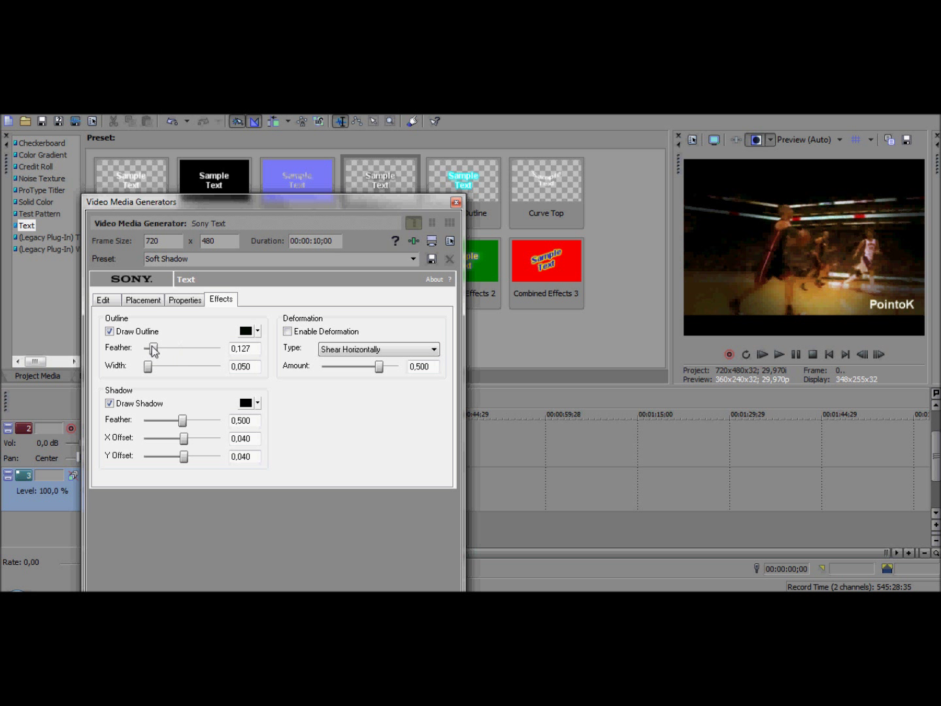
pyautogui.click(456, 202)
# Step: Try the Multiply (Mask) overlay mode on the title's track, and restore Source Alpha
pyautogui.click(131, 492)
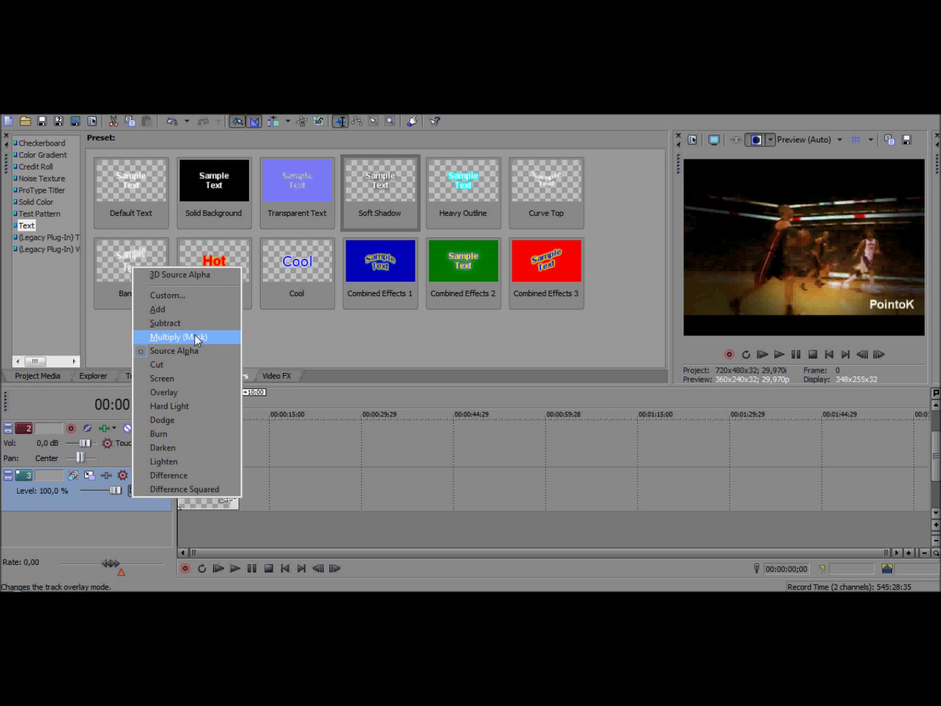
pyautogui.click(195, 334)
pyautogui.click(131, 493)
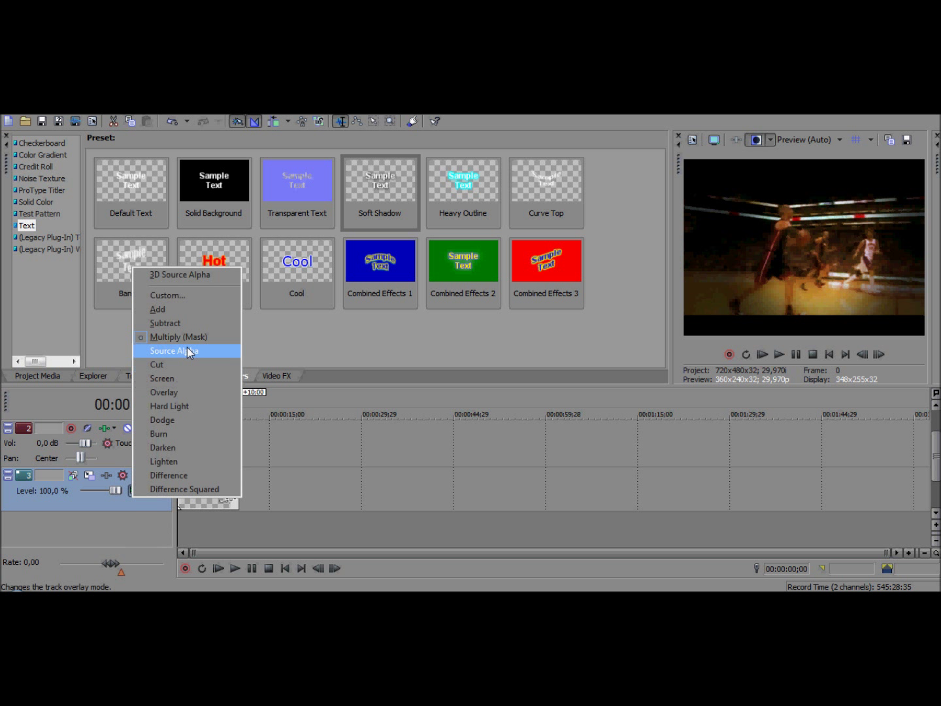
pyautogui.click(187, 350)
pyautogui.click(131, 493)
pyautogui.click(194, 323)
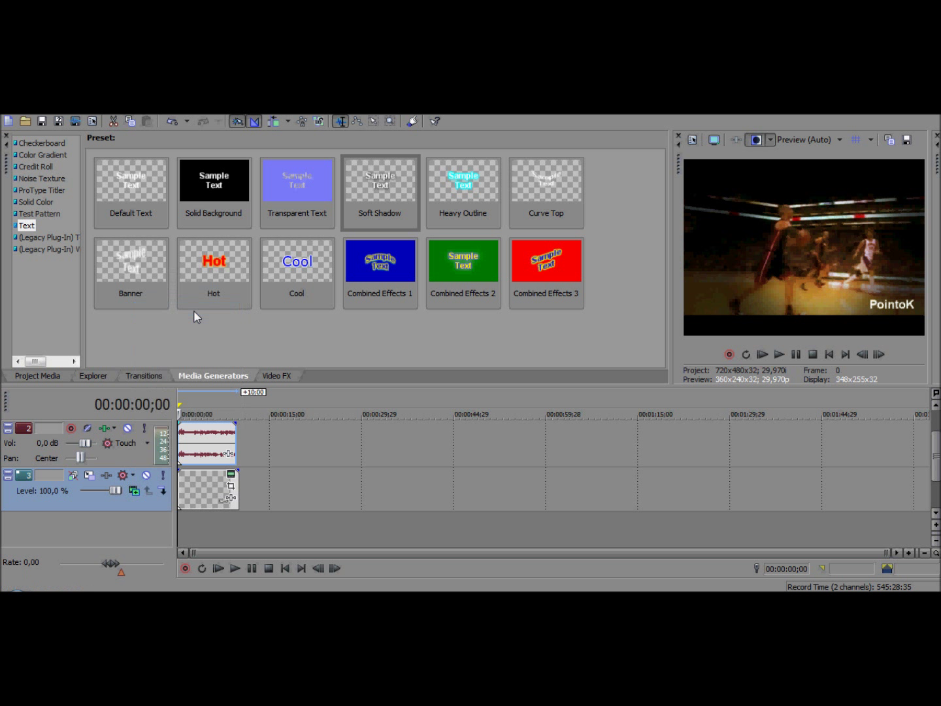
# Step: Extend the title event on track 3 to about 46 seconds, and return to the timeline start
pyautogui.moveTo(241, 491); pyautogui.dragTo(465, 493)
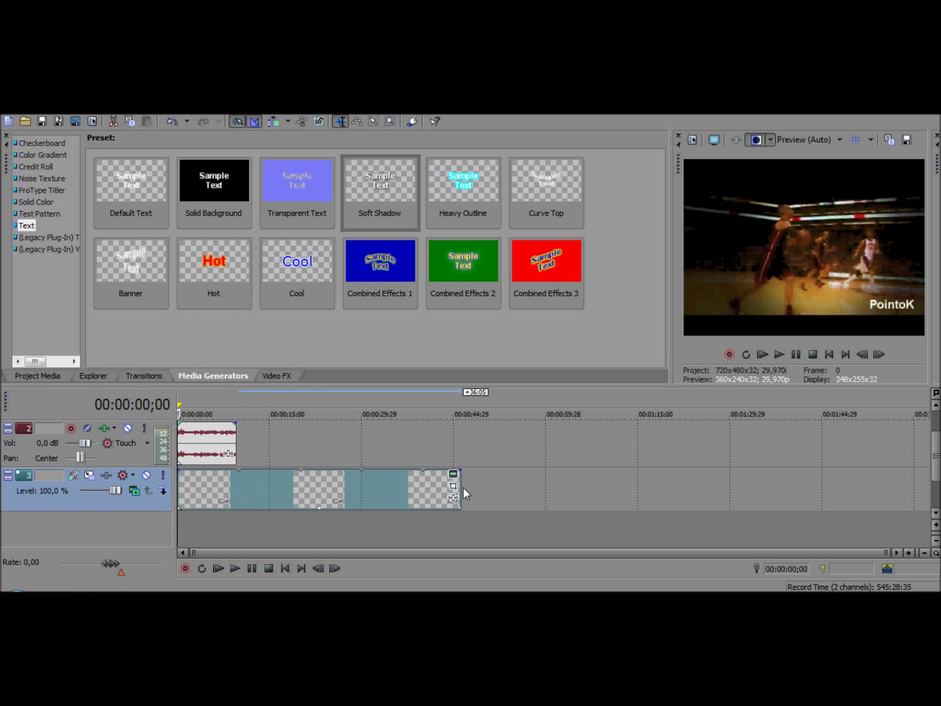
pyautogui.click(251, 449)
pyautogui.press('Home')
pyautogui.moveTo(936, 450); pyautogui.dragTo(936, 432)
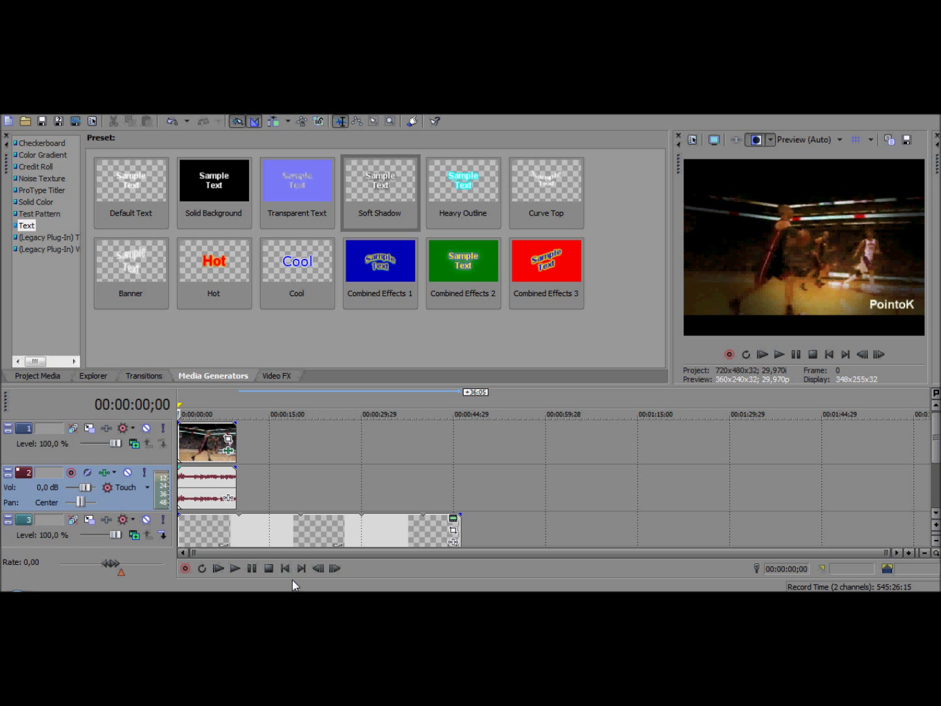
# Step: Add the video "LeBron James Powers Home the Dunk_1" from the Lebron file search in Windows Explorer to the timeline after the first clip
pyautogui.rightClick(176, 604)
pyautogui.click(170, 571)
pyautogui.hotkey('alt', 'Tab')
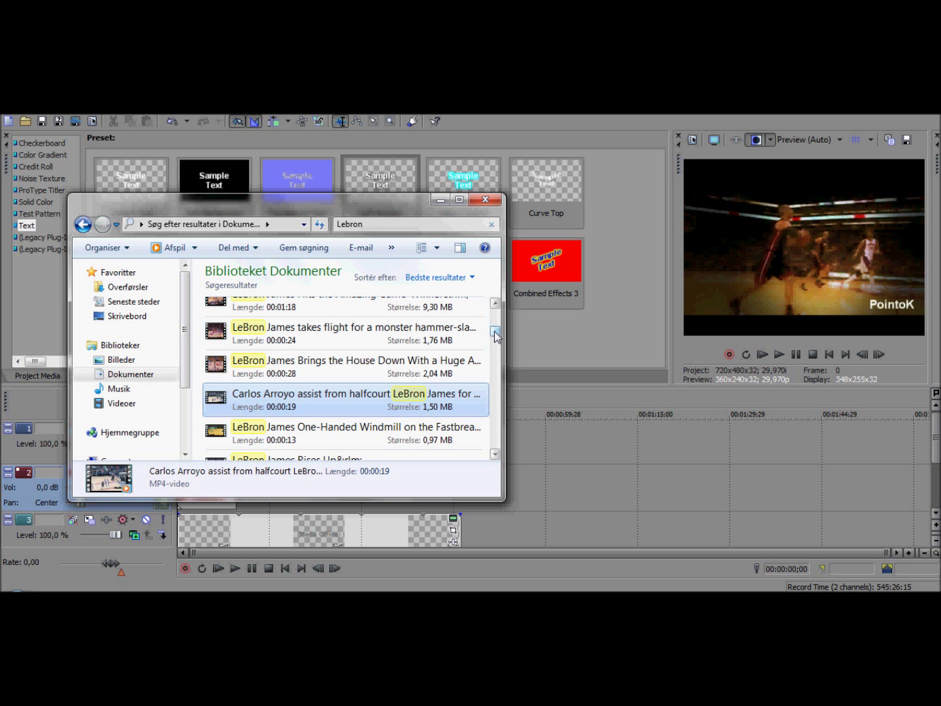
pyautogui.moveTo(496, 335); pyautogui.dragTo(494, 345)
pyautogui.scroll(-2, 325, 426)
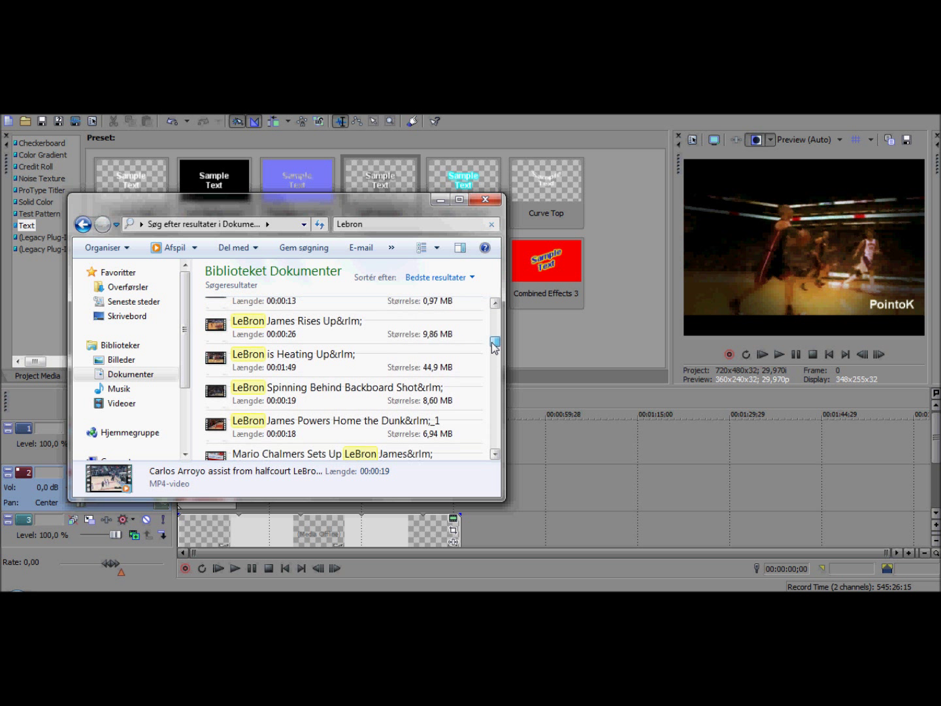
pyautogui.moveTo(324, 425); pyautogui.dragTo(300, 456)
pyautogui.click(440, 200)
# Step: Split the new LeBron James clip, delete its opening part, and move the remainder directly against the end of the first clip
pyautogui.press('s')
pyautogui.click(268, 449)
pyautogui.press('Delete')
pyautogui.moveTo(337, 448); pyautogui.dragTo(276, 449)
pyautogui.click(316, 450)
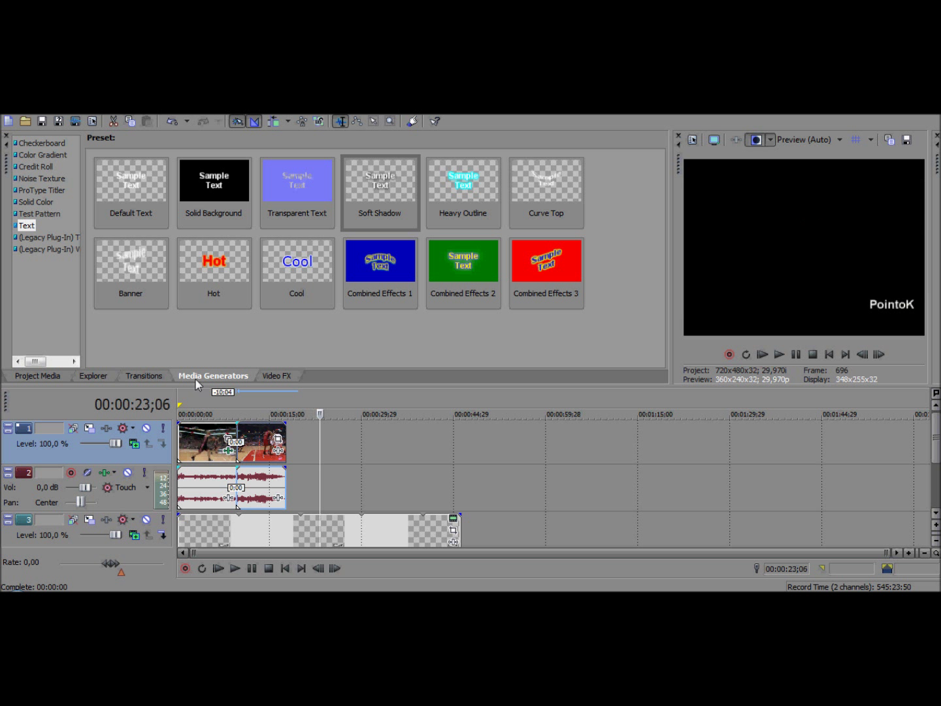
# Step: Apply the Soft Contrast effect's Warm Vignette preset to the second clip
pyautogui.click(242, 413)
pyautogui.click(93, 376)
pyautogui.click(57, 376)
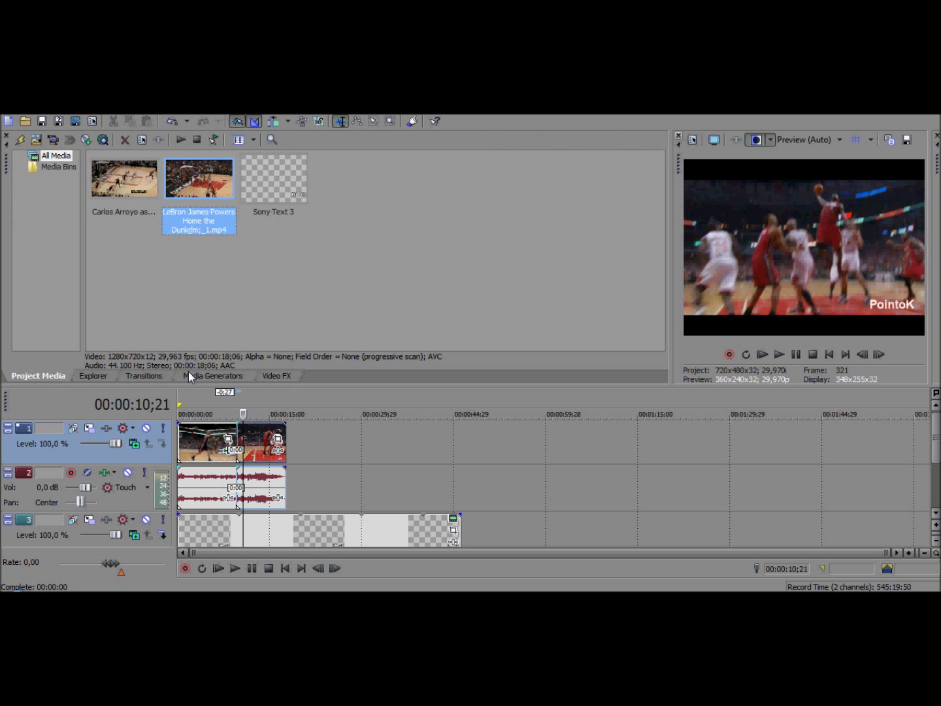
pyautogui.click(276, 376)
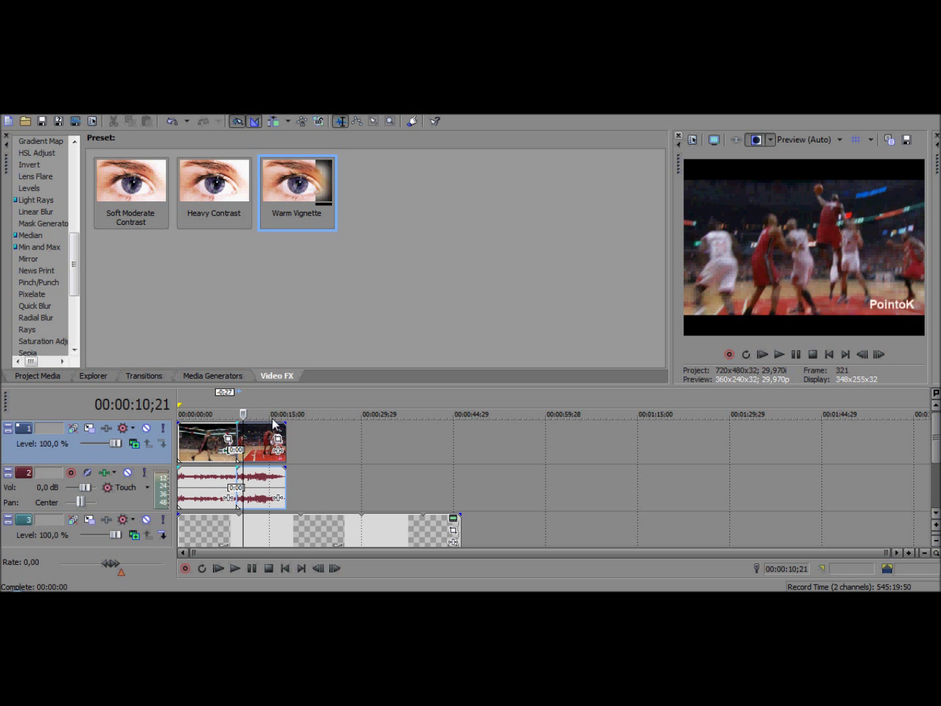
pyautogui.moveTo(297, 189); pyautogui.dragTo(262, 432)
# Step: Set stretch range and diffusion to 0,00, contrast to 89,60, low and high trim to 49,32, and tint to 73,35
pyautogui.moveTo(497, 356); pyautogui.dragTo(296, 372)
pyautogui.moveTo(497, 373); pyautogui.dragTo(535, 374)
pyautogui.moveTo(418, 391); pyautogui.dragTo(471, 412)
pyautogui.moveTo(395, 426); pyautogui.dragTo(500, 444)
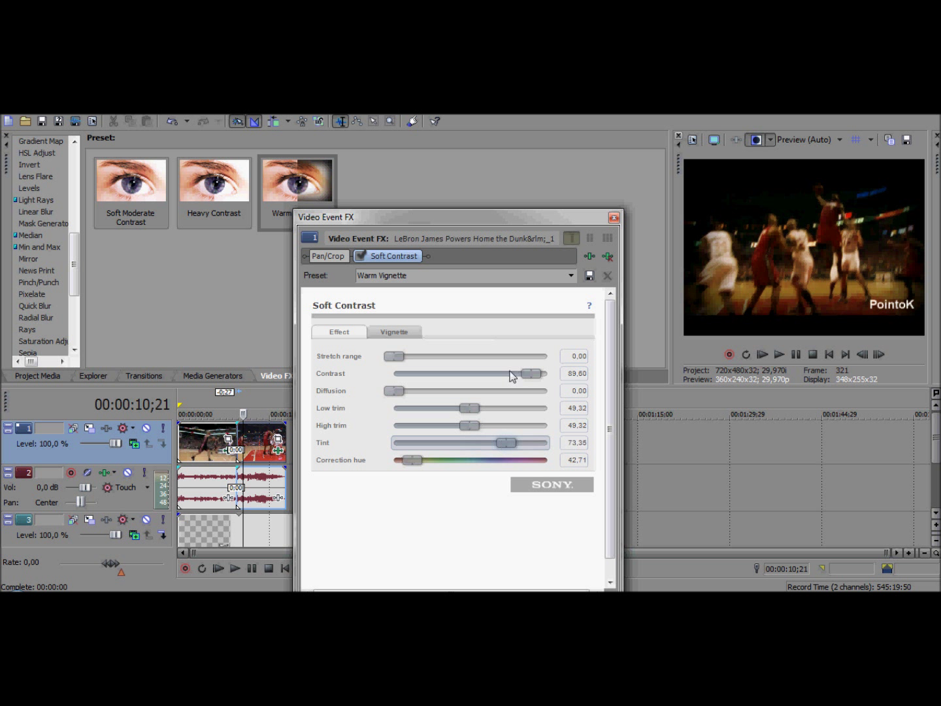
# Step: Set the vignette's exterior effect to Blur with an Ellipse shape, horizontal blur 29,40 and vertical blur 0,00
pyautogui.click(389, 332)
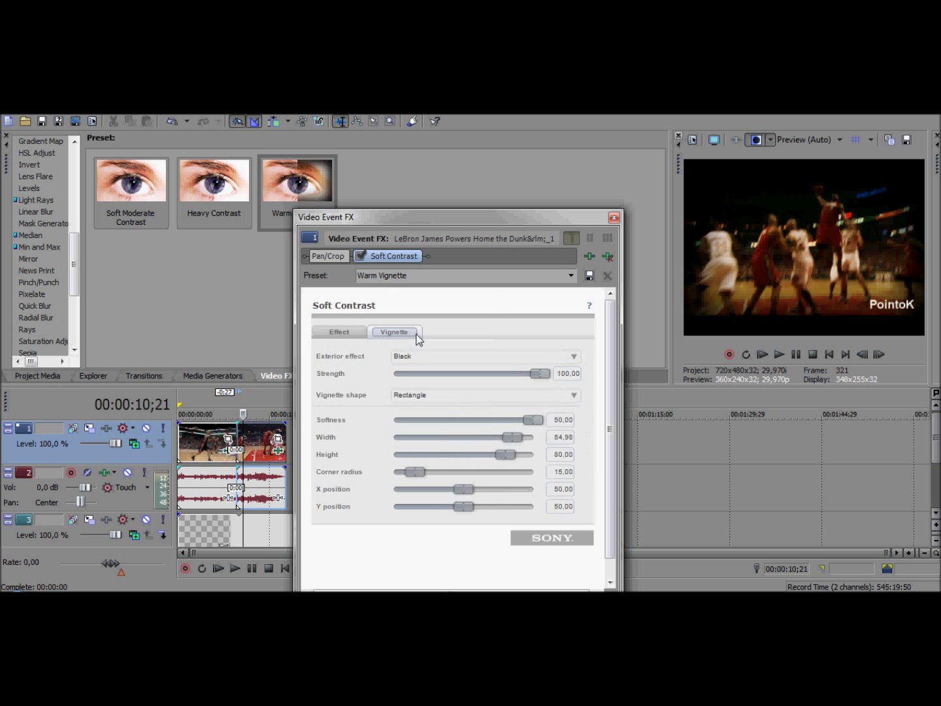
pyautogui.click(561, 358)
pyautogui.click(435, 370)
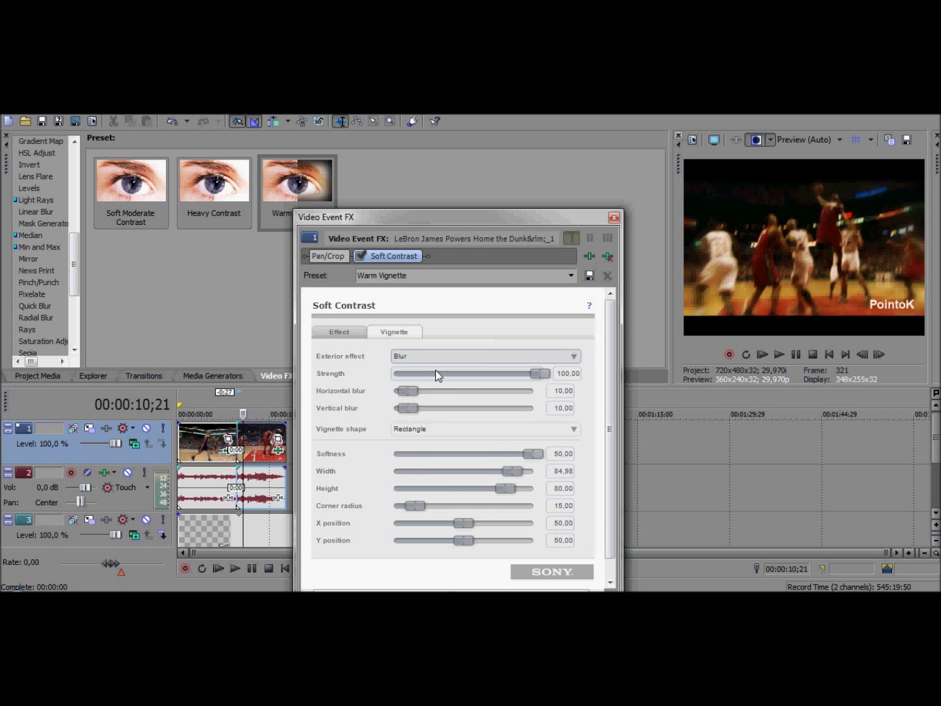
pyautogui.click(444, 431)
pyautogui.click(444, 431)
pyautogui.moveTo(408, 392); pyautogui.dragTo(376, 392)
# Step: Set the vignette softness to 70,00, width to 100,00, height to 93,43, X position to 58,46 and Y position to 45,52
pyautogui.moveTo(409, 453); pyautogui.dragTo(552, 436)
pyautogui.moveTo(510, 471); pyautogui.dragTo(535, 453)
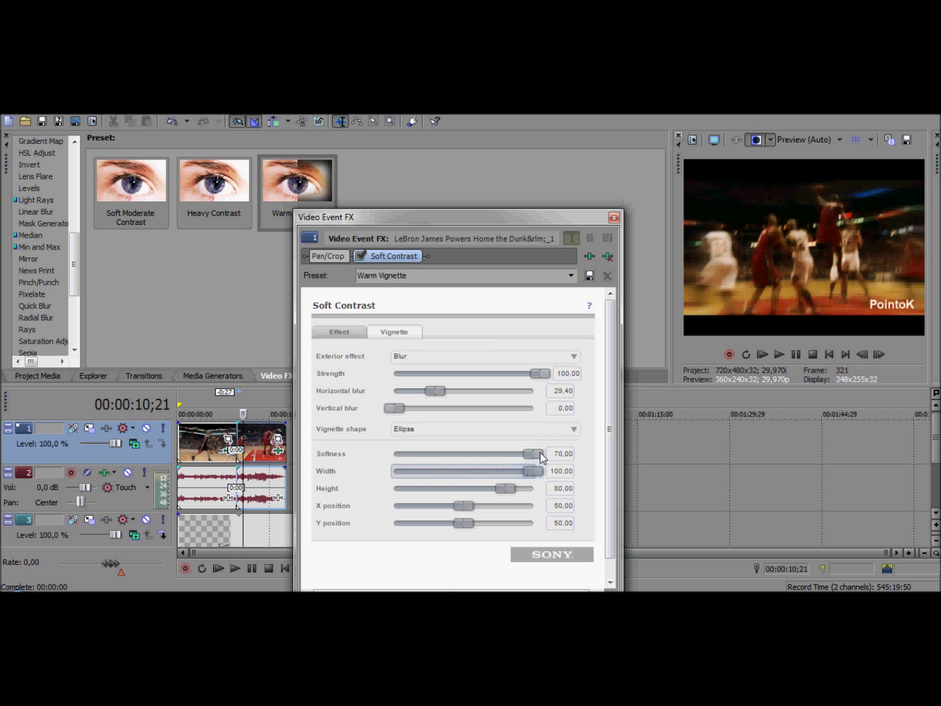
pyautogui.moveTo(504, 488); pyautogui.dragTo(525, 483)
pyautogui.moveTo(464, 506)
pyautogui.mouseDown()
pyautogui.moveTo(527, 504)
pyautogui.moveTo(434, 521)
pyautogui.moveTo(449, 516)
pyautogui.mouseUp()
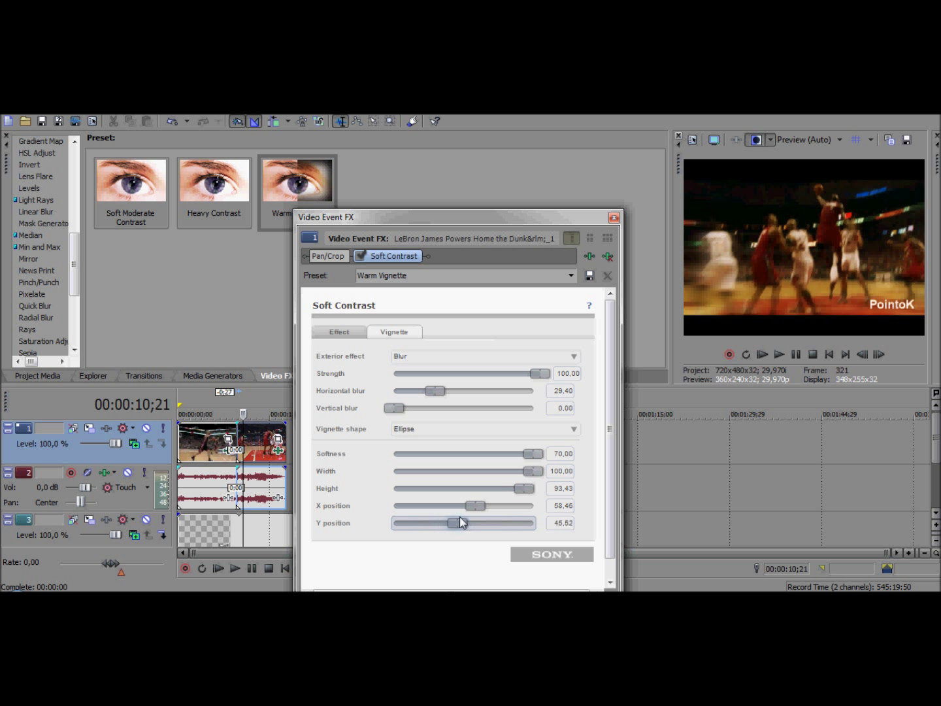
# Step: Switch the exterior effect to _Transparent and back to Blur, and close the effect settings
pyautogui.click(444, 357)
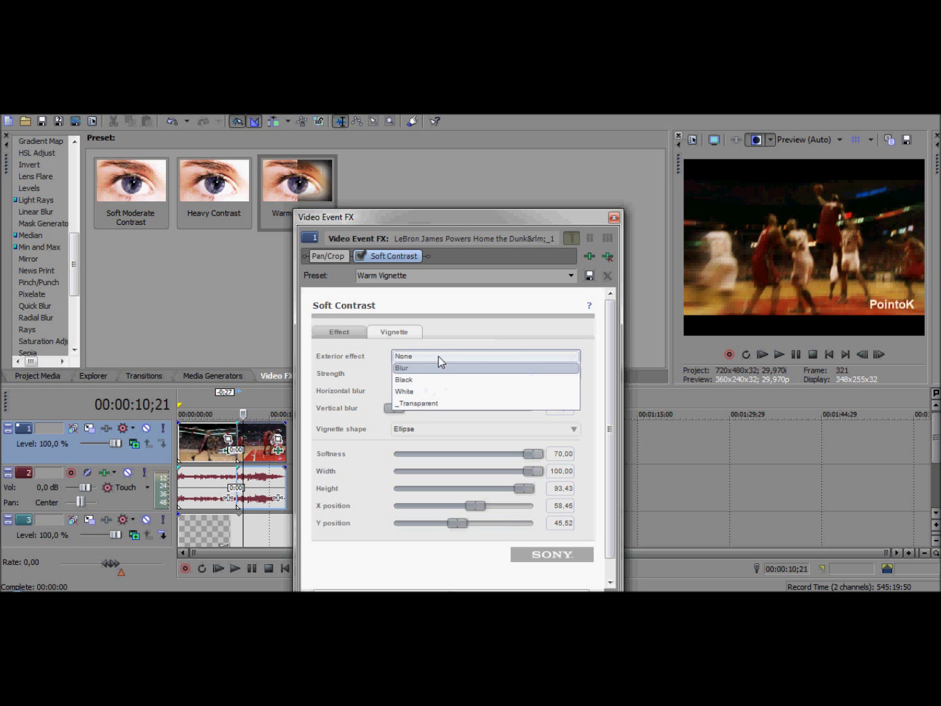
pyautogui.click(431, 403)
pyautogui.click(464, 358)
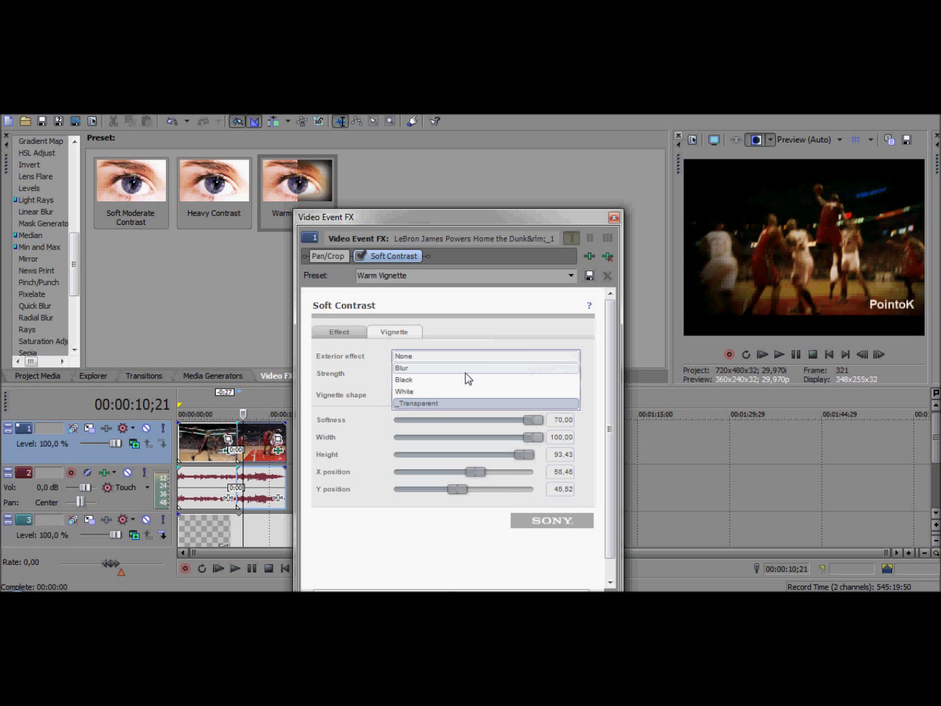
pyautogui.click(457, 368)
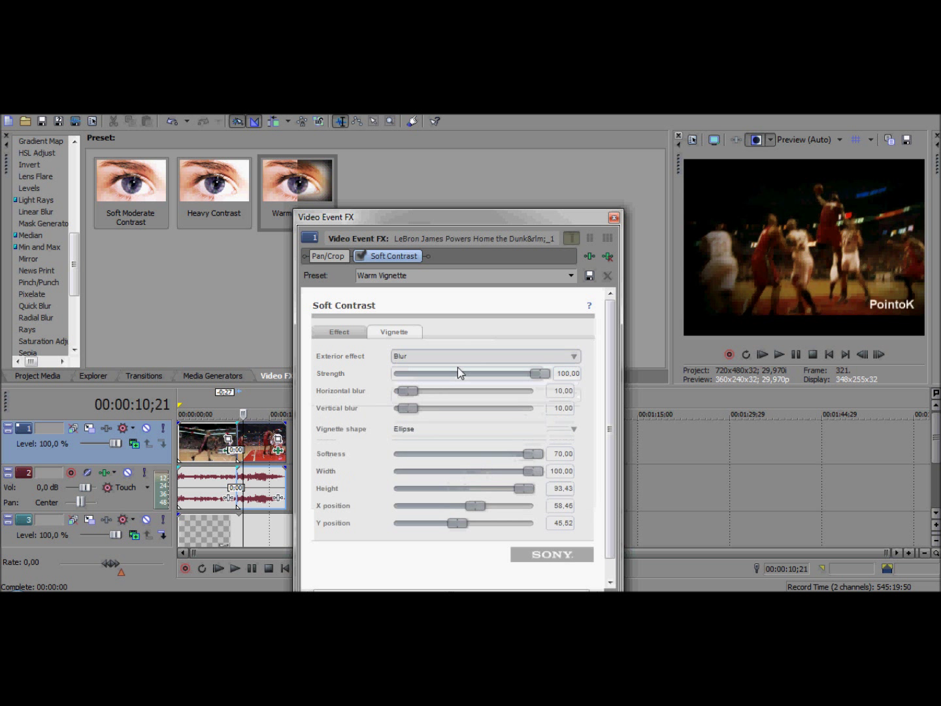
pyautogui.click(613, 217)
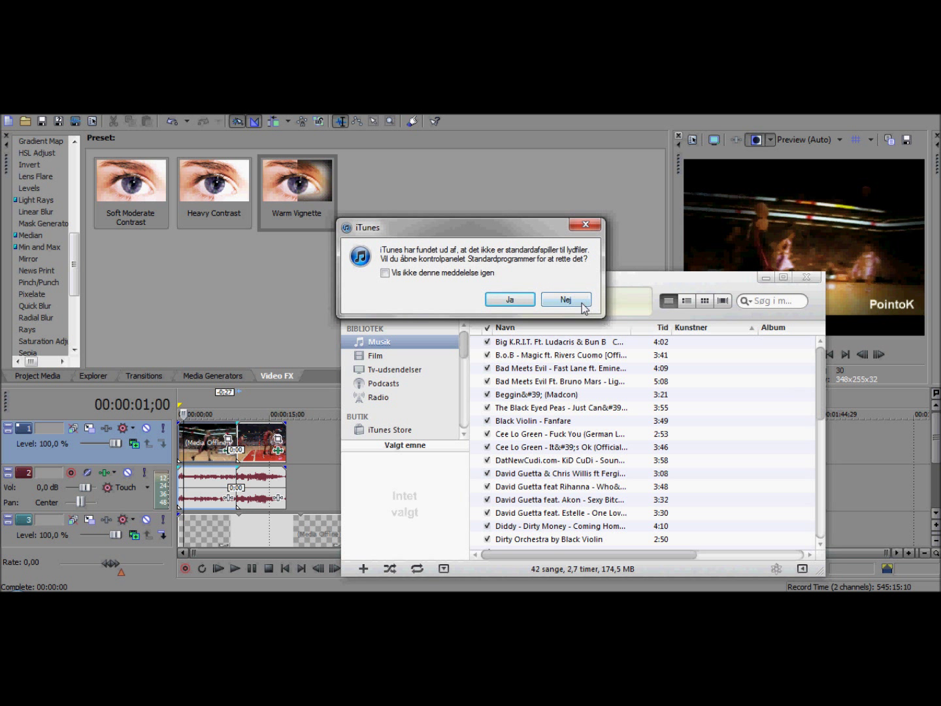
# Step: Add the song "Bad Meets Evil - Fast Lane" from the iTunes music library to a new audio track at the timeline start, and close iTunes
pyautogui.click(581, 303)
pyautogui.moveTo(821, 361); pyautogui.dragTo(824, 400)
pyautogui.click(850, 457)
pyautogui.scroll(-1, 608, 516)
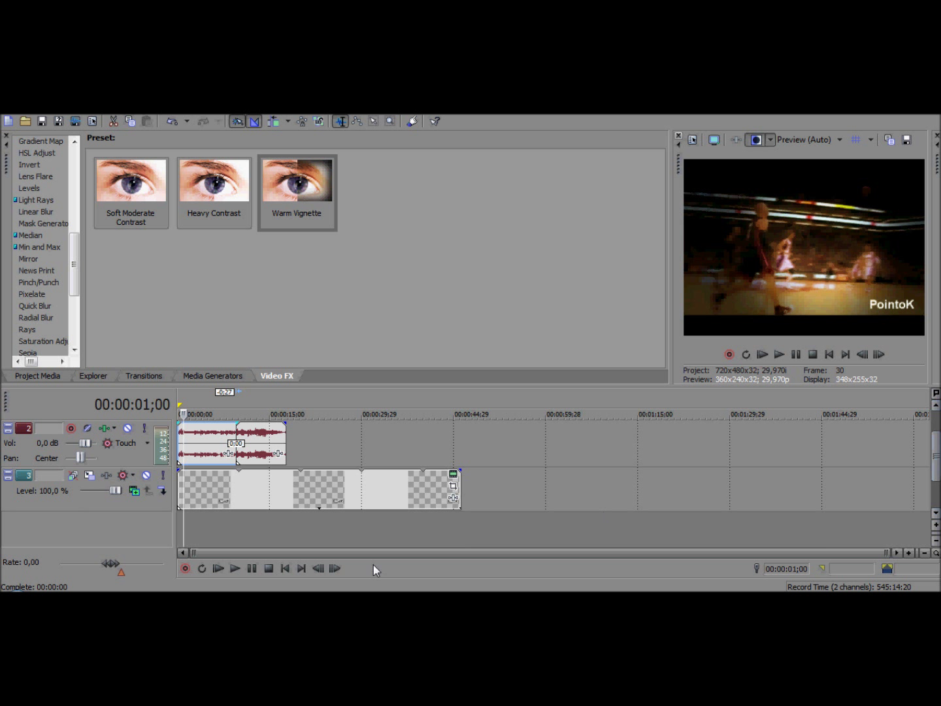
pyautogui.hotkey('alt', 'Tab')
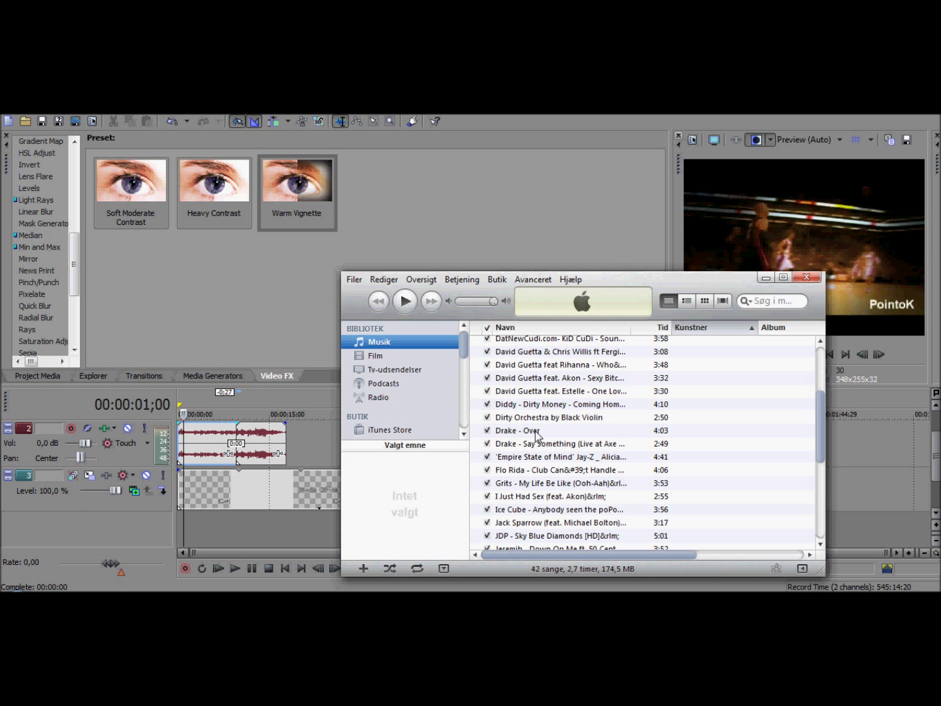
pyautogui.scroll(-1, 820, 446)
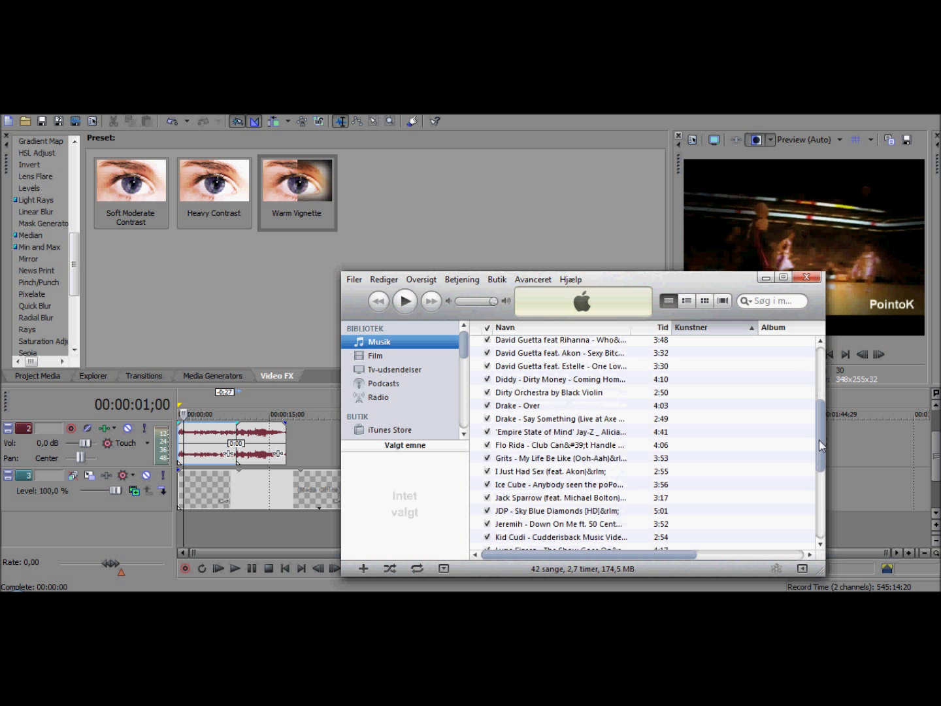
pyautogui.moveTo(821, 448); pyautogui.dragTo(820, 385)
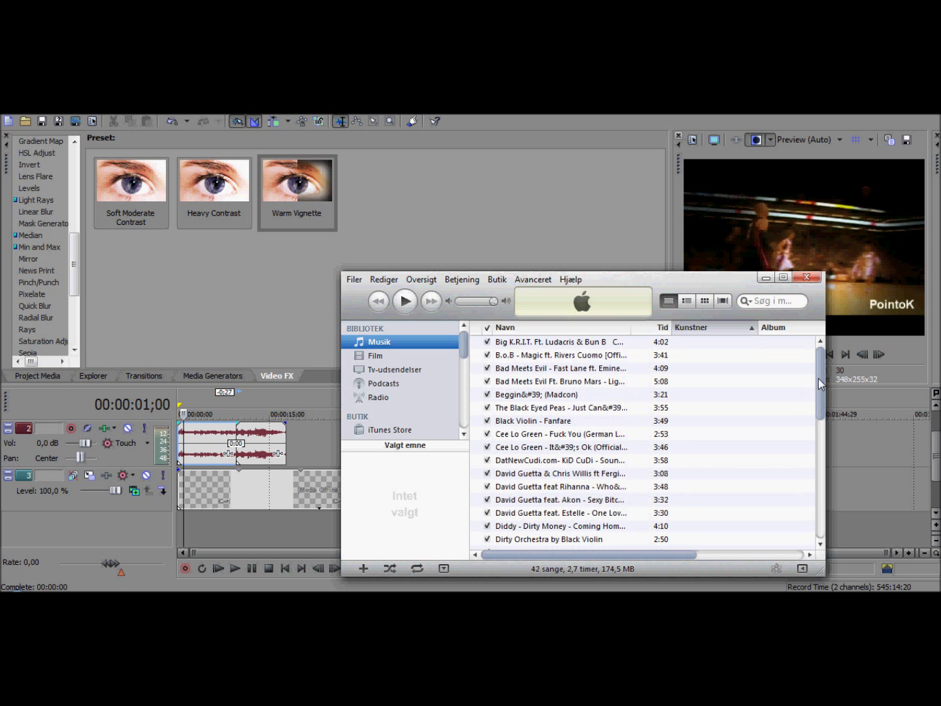
pyautogui.moveTo(586, 373); pyautogui.dragTo(186, 461)
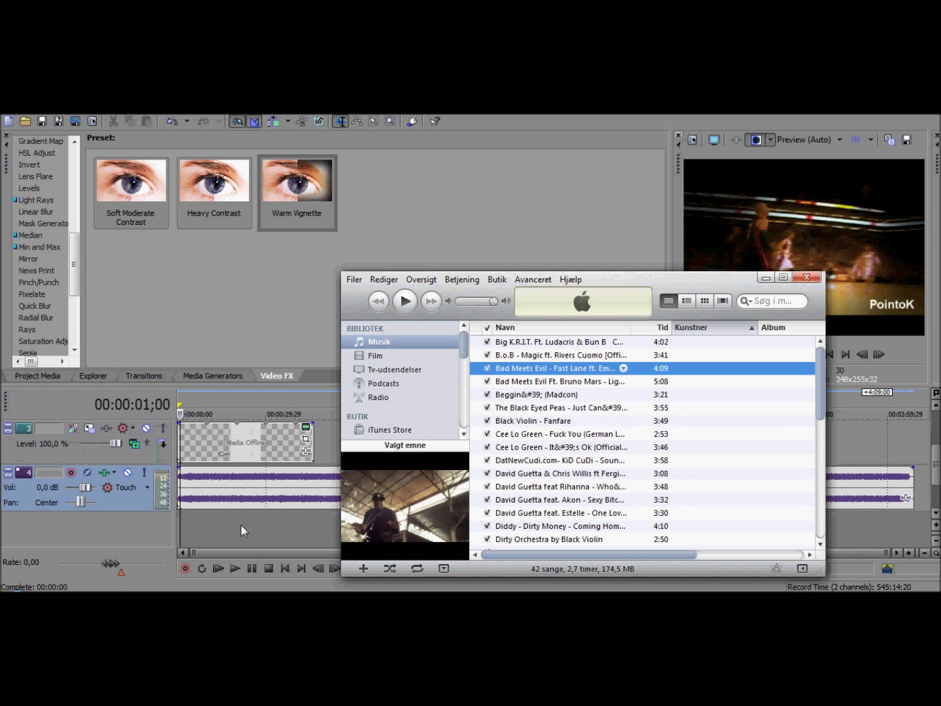
pyautogui.click(807, 277)
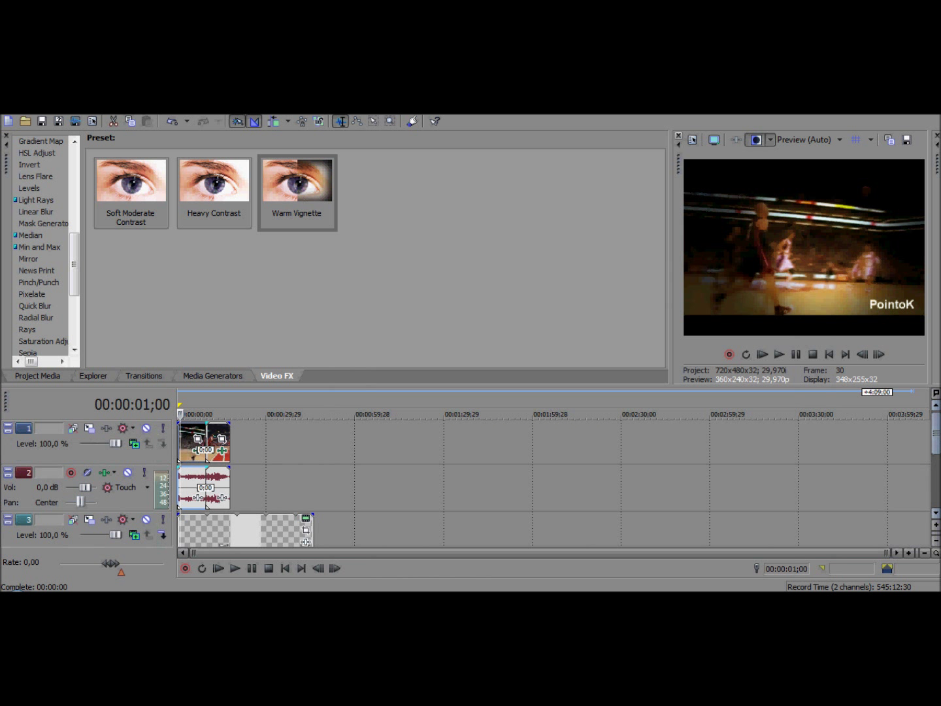
# Step: Play the edit from the timeline start to check it with the added music, and return to the beginning
pyautogui.press('space')
pyautogui.press('space')
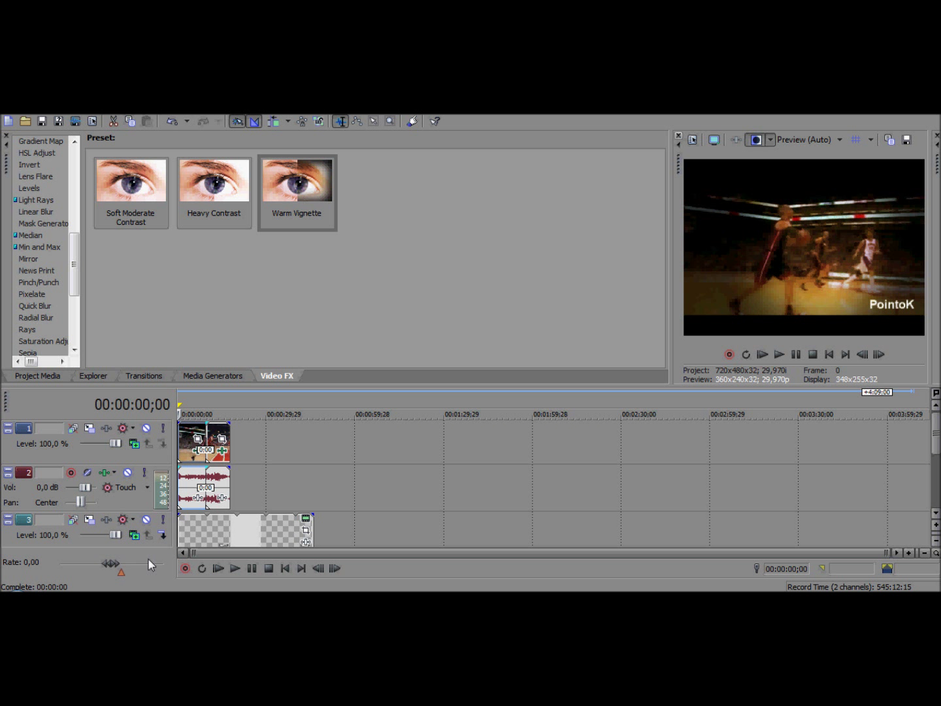
pyautogui.click(234, 567)
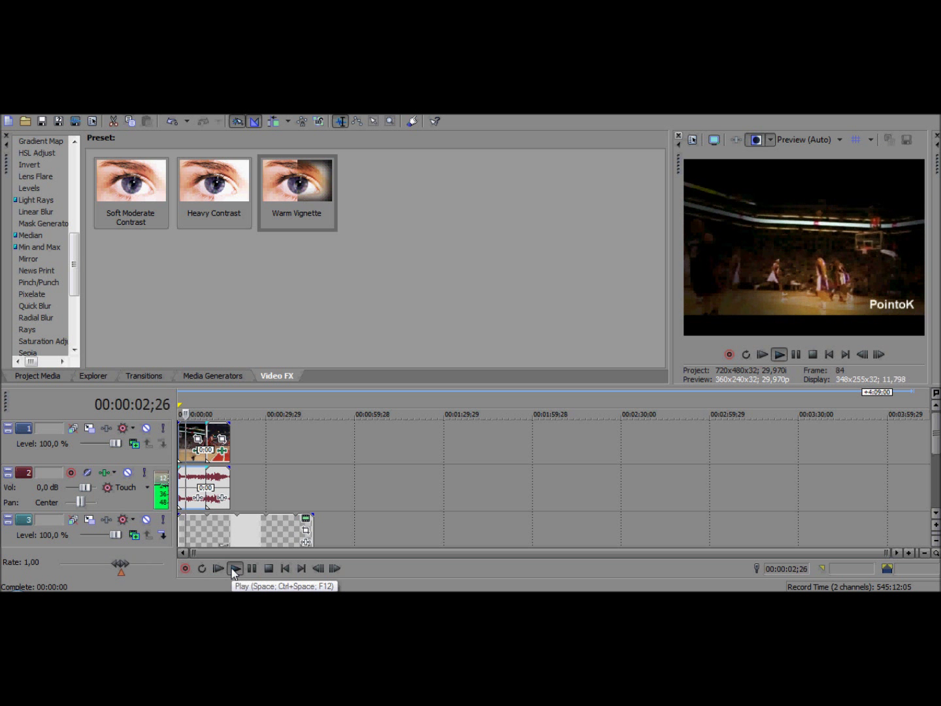
pyautogui.click(266, 570)
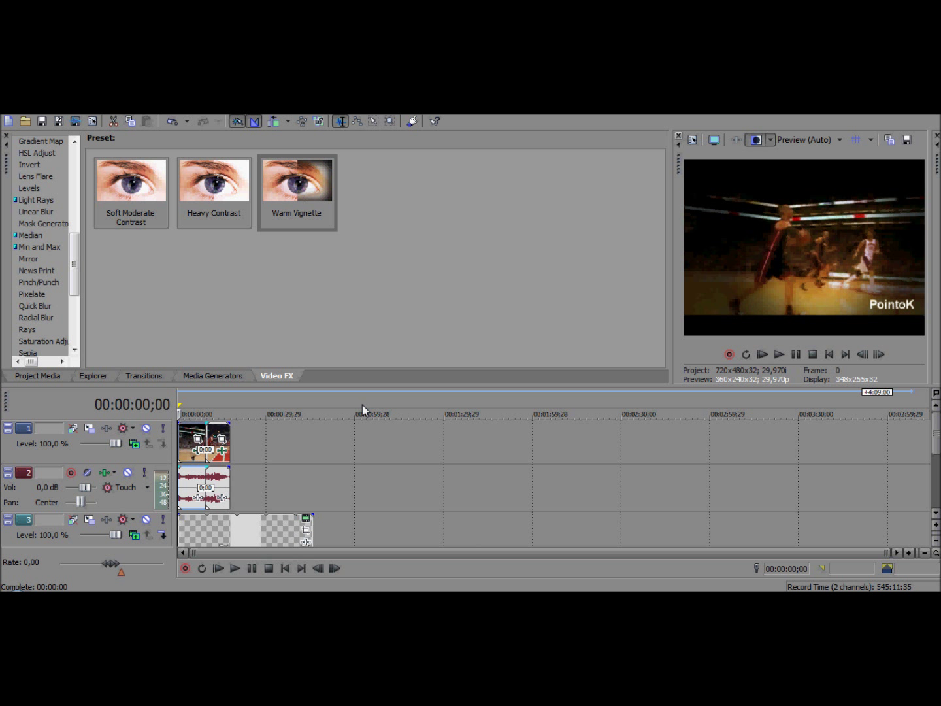
# Step: Add a Credit Roll with the Plain Scrolling on Black preset after the basketball clips on the first video track
pyautogui.click(232, 379)
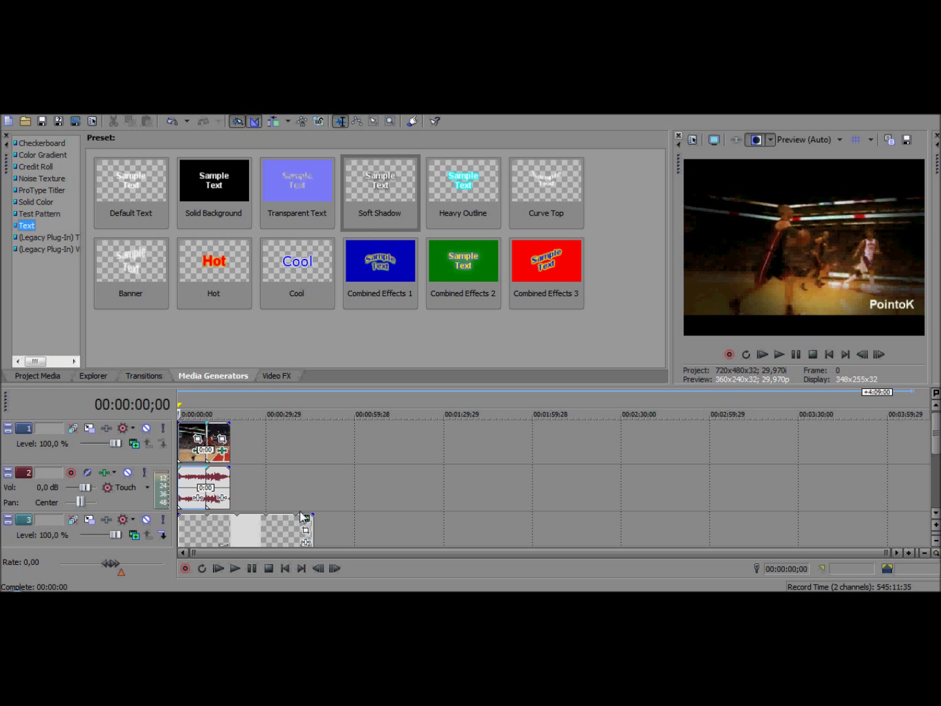
pyautogui.click(53, 239)
pyautogui.click(50, 250)
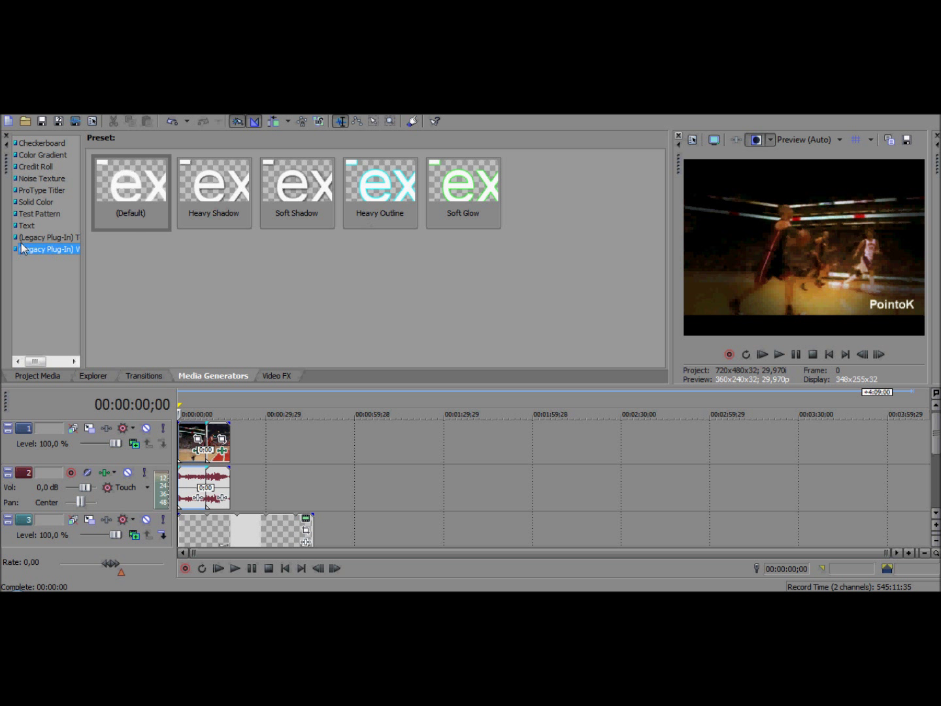
pyautogui.click(28, 237)
pyautogui.click(30, 226)
pyautogui.click(32, 214)
pyautogui.click(36, 202)
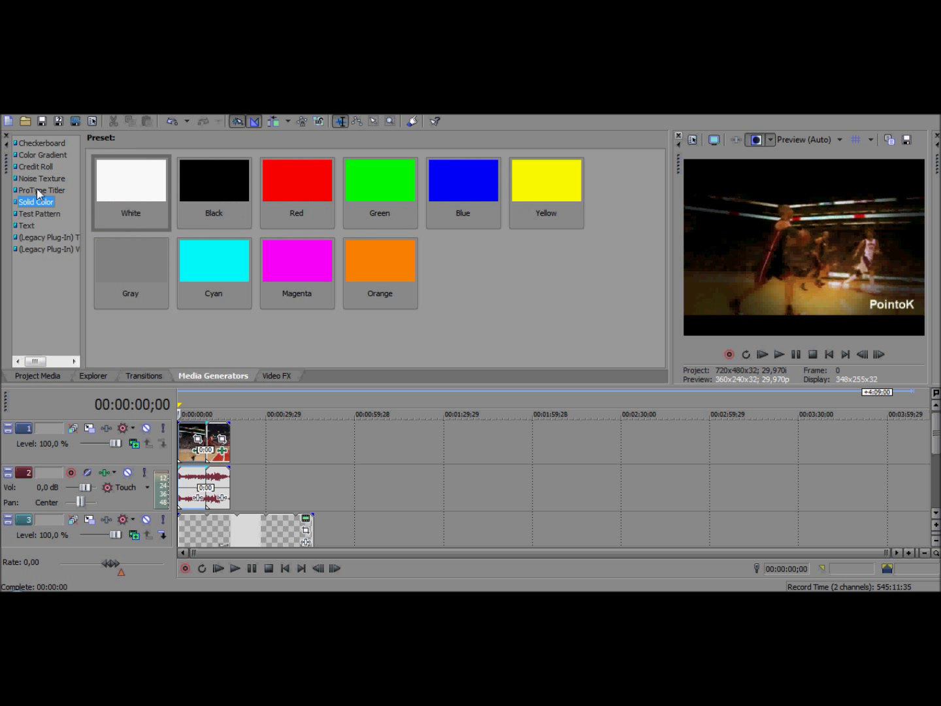
pyautogui.click(38, 189)
pyautogui.click(37, 178)
pyautogui.click(37, 167)
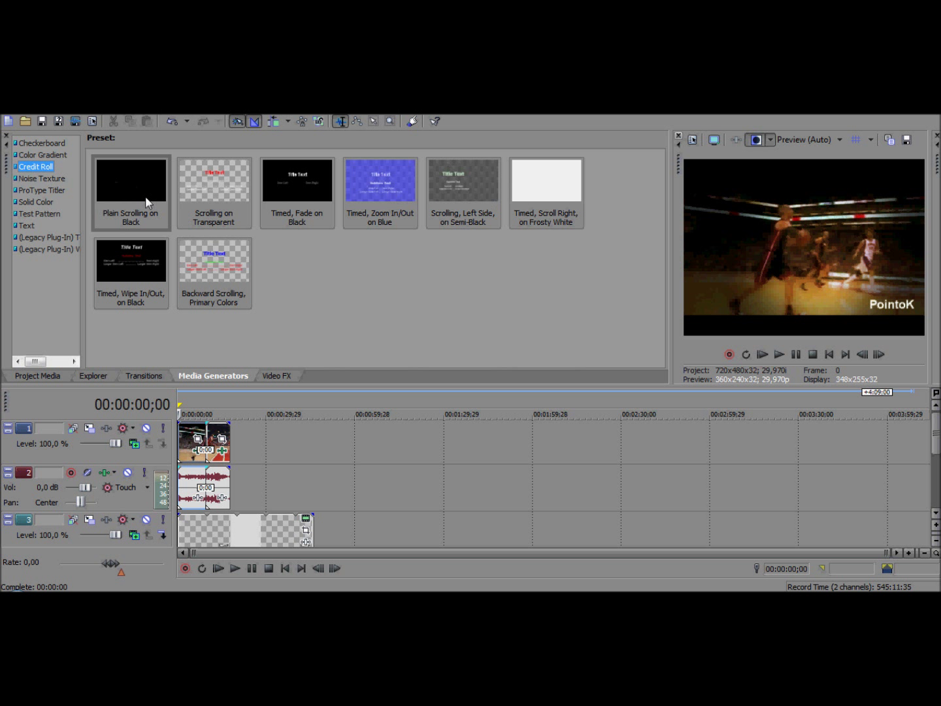
pyautogui.moveTo(133, 180); pyautogui.dragTo(241, 443)
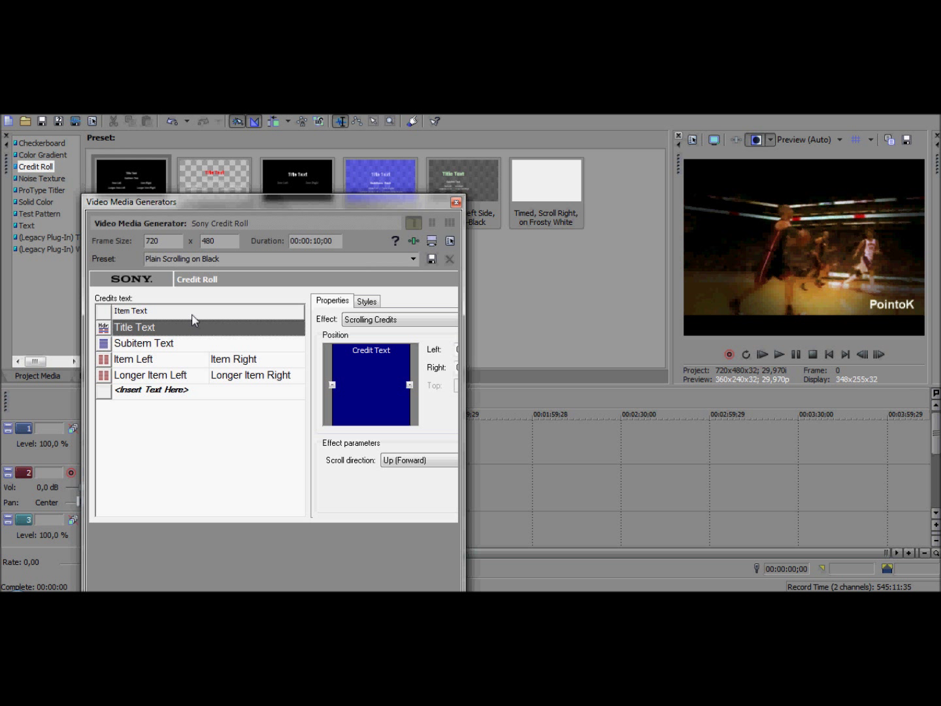
# Step: Replace the credit roll's title text with "How To Make A BasketBall Mix (Sony Vegas)"
pyautogui.click(257, 333)
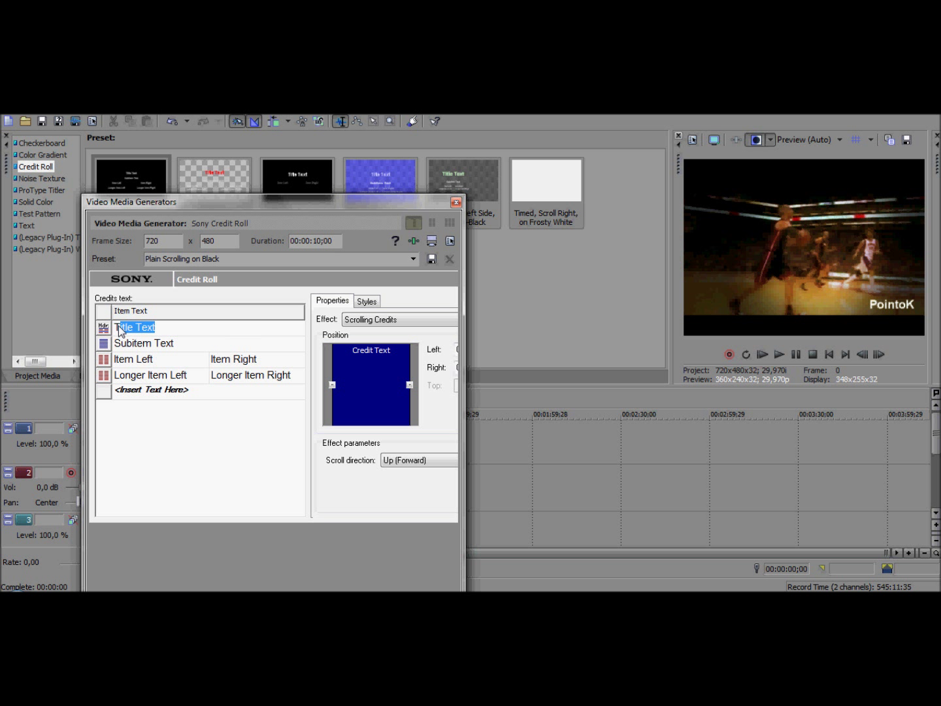
pyautogui.press('Delete')
pyautogui.write('LeBron James How To Make A Bas')
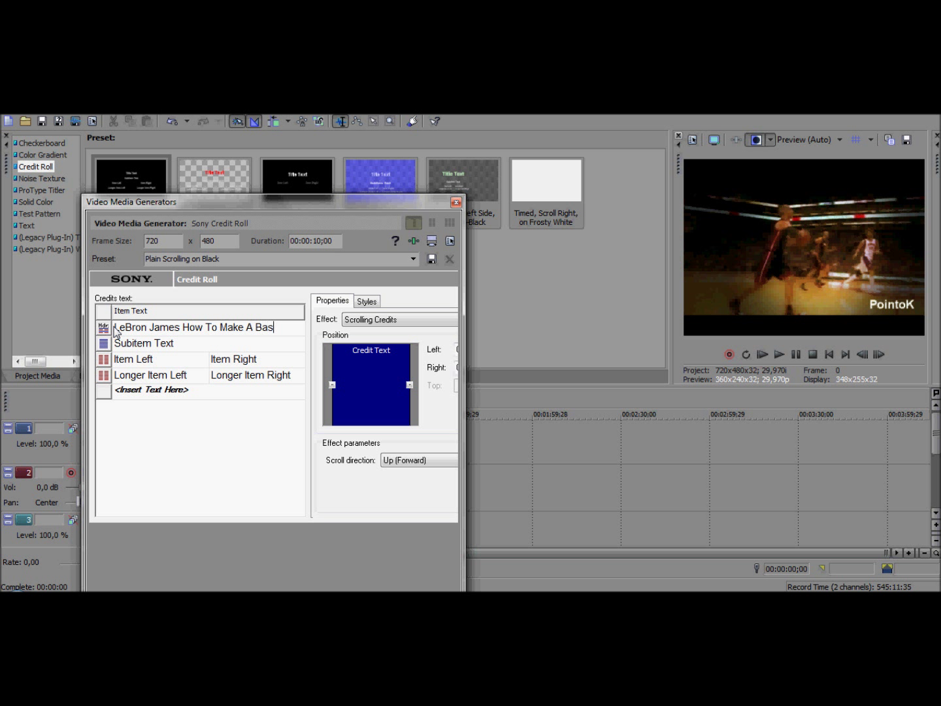
pyautogui.write(' Mo')
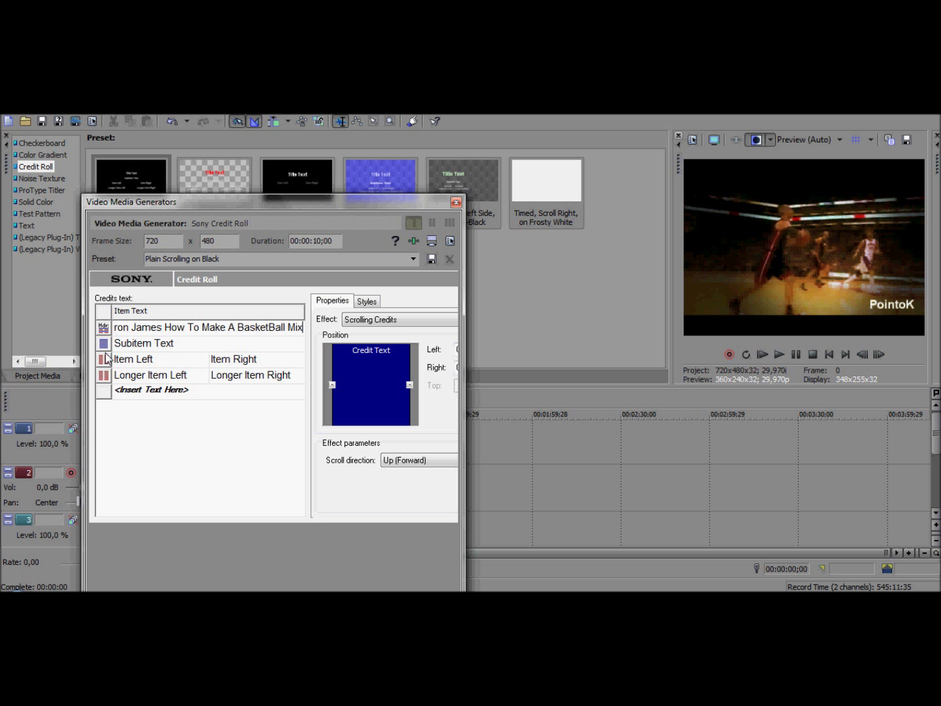
pyautogui.moveTo(165, 331); pyautogui.dragTo(34, 328)
pyautogui.press('BackSpace')
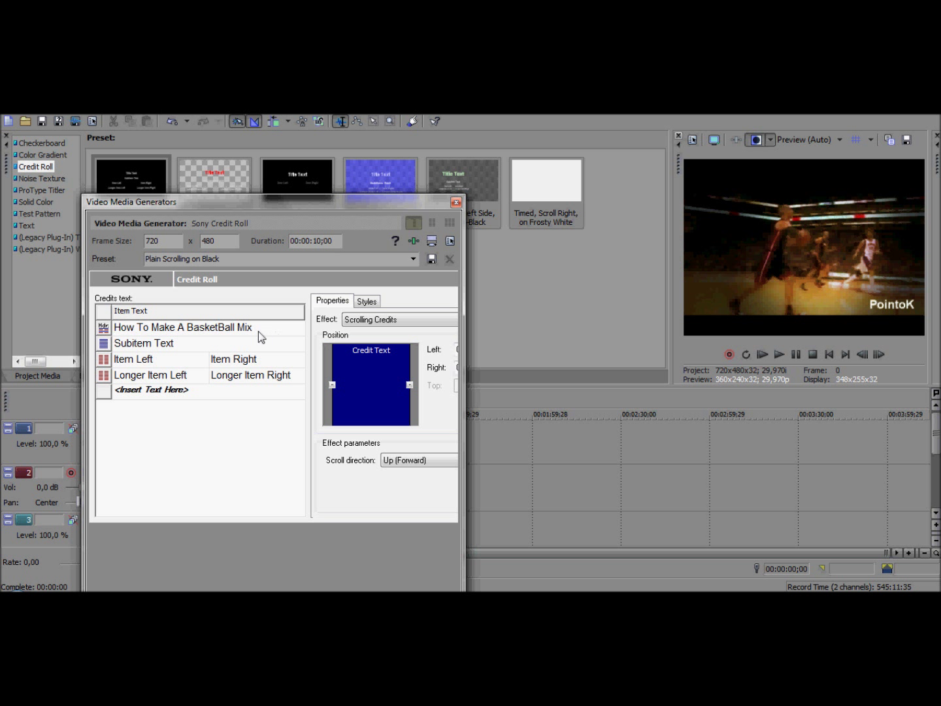
pyautogui.write('(Sony Vegas)')
# Step: Replace the credit roll's subitem text with "How To Make A BasketBall Mix"
pyautogui.click(142, 346)
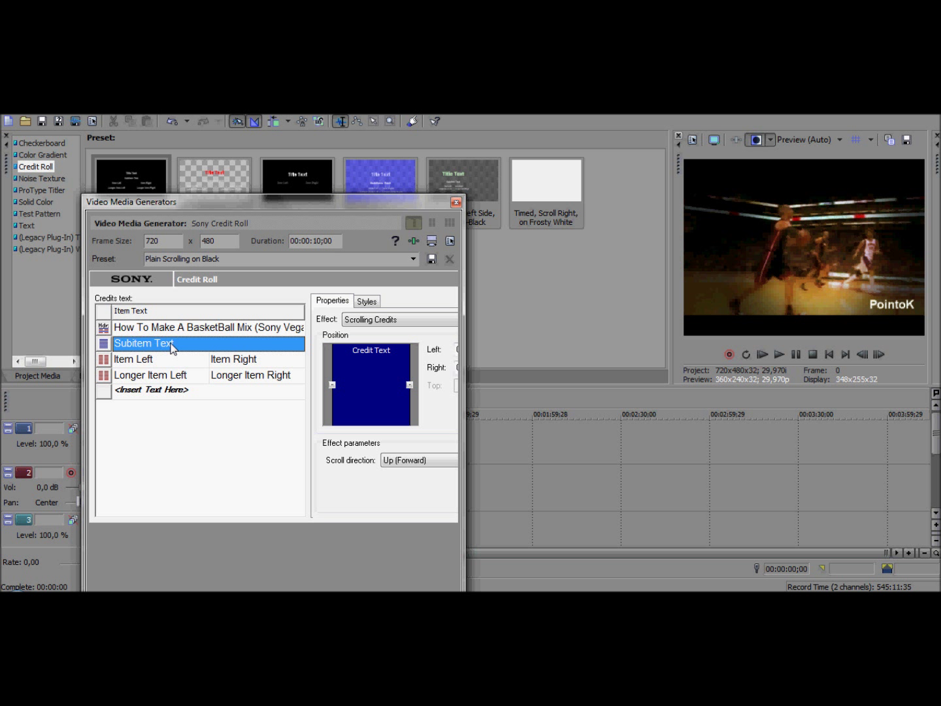
pyautogui.click(174, 349)
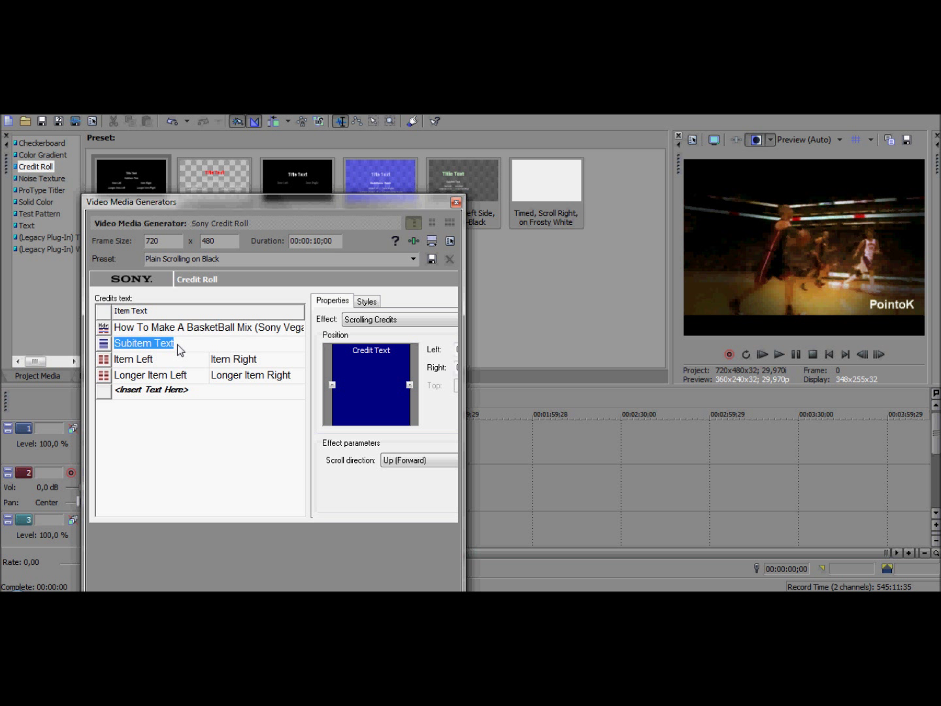
pyautogui.press('Delete')
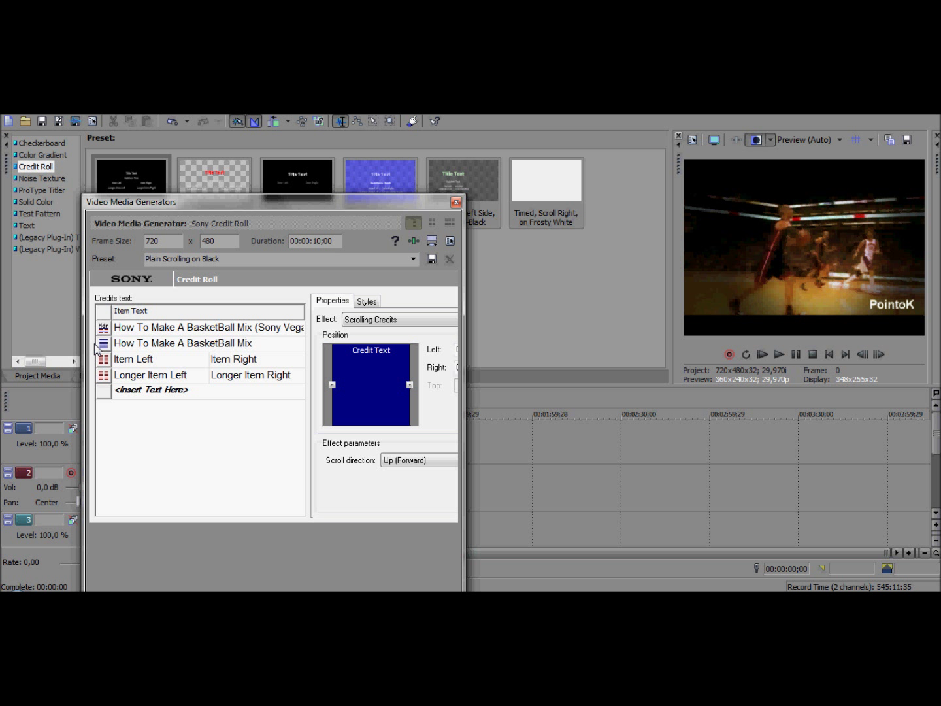
# Step: Replace both the left and right texts of the first two-column credit item with "PointoK"
pyautogui.click(219, 362)
pyautogui.click(185, 362)
pyautogui.press('BackSpace')
pyautogui.write('PointoK')
pyautogui.click(245, 360)
pyautogui.click(253, 361)
pyautogui.press('BackSpace')
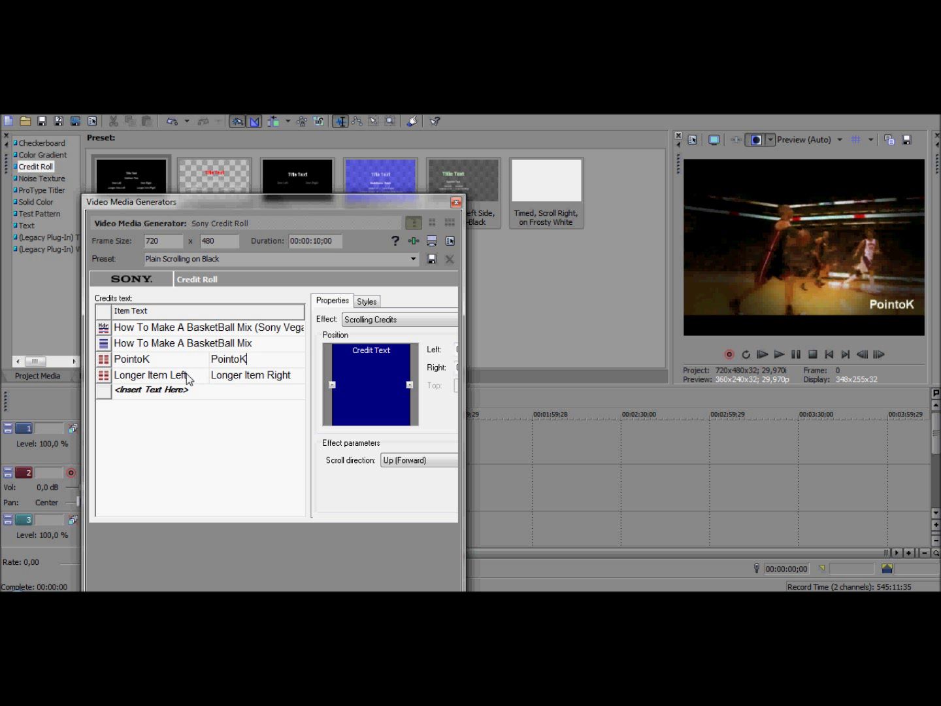
# Step: Set the font of the Dual Item credit style to AR BONNIE
pyautogui.click(367, 303)
pyautogui.click(368, 353)
pyautogui.moveTo(418, 179); pyautogui.dragTo(422, 150)
pyautogui.scroll(-4, 364, 269)
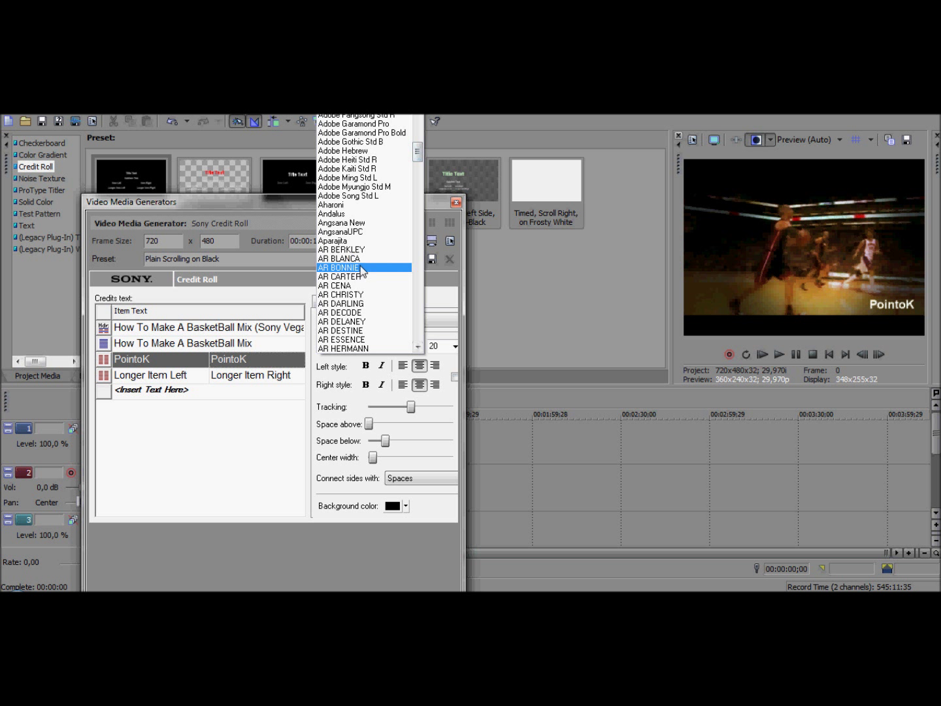
pyautogui.click(360, 268)
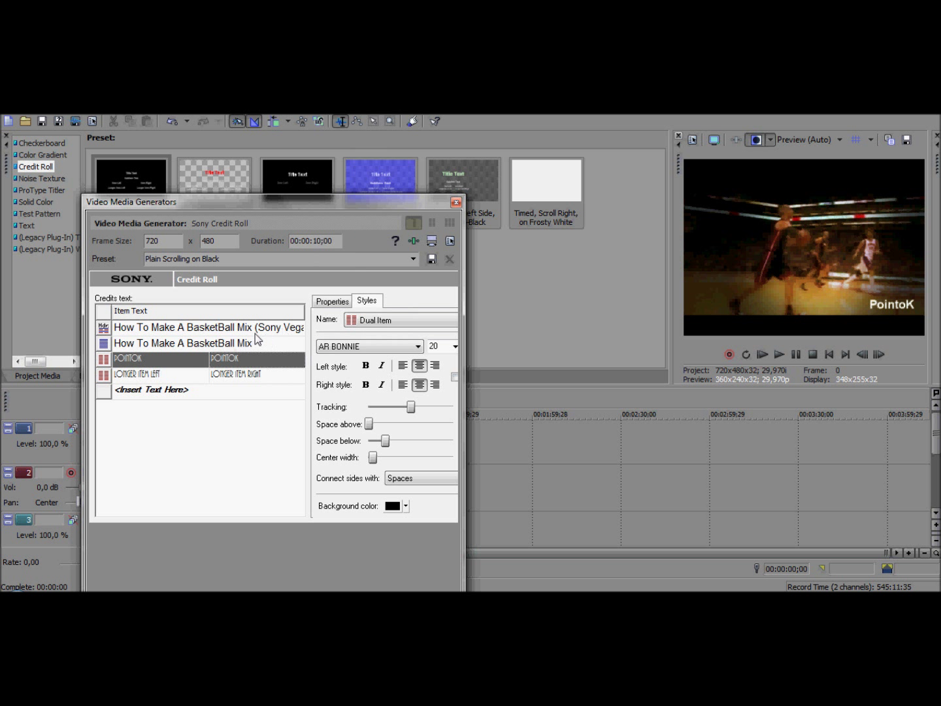
# Step: Set the font of the Single Item and Header credit styles to AR BONNIE
pyautogui.click(233, 345)
pyautogui.click(347, 346)
pyautogui.moveTo(415, 175); pyautogui.dragTo(415, 156)
pyautogui.click(342, 247)
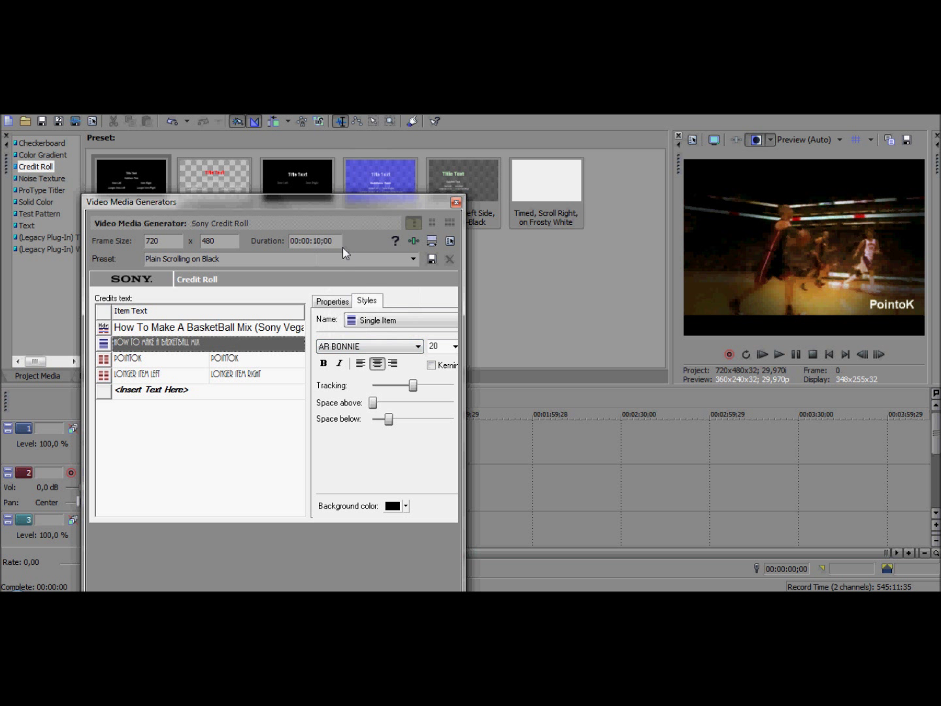
pyautogui.click(279, 326)
pyautogui.click(383, 345)
pyautogui.moveTo(416, 185); pyautogui.dragTo(418, 160)
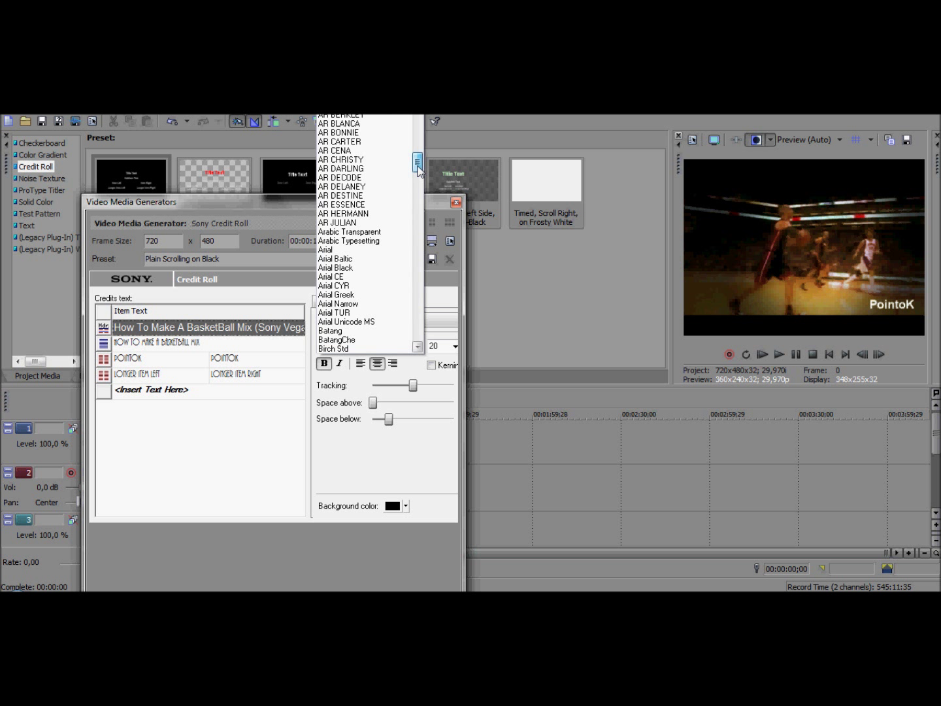
pyautogui.click(341, 133)
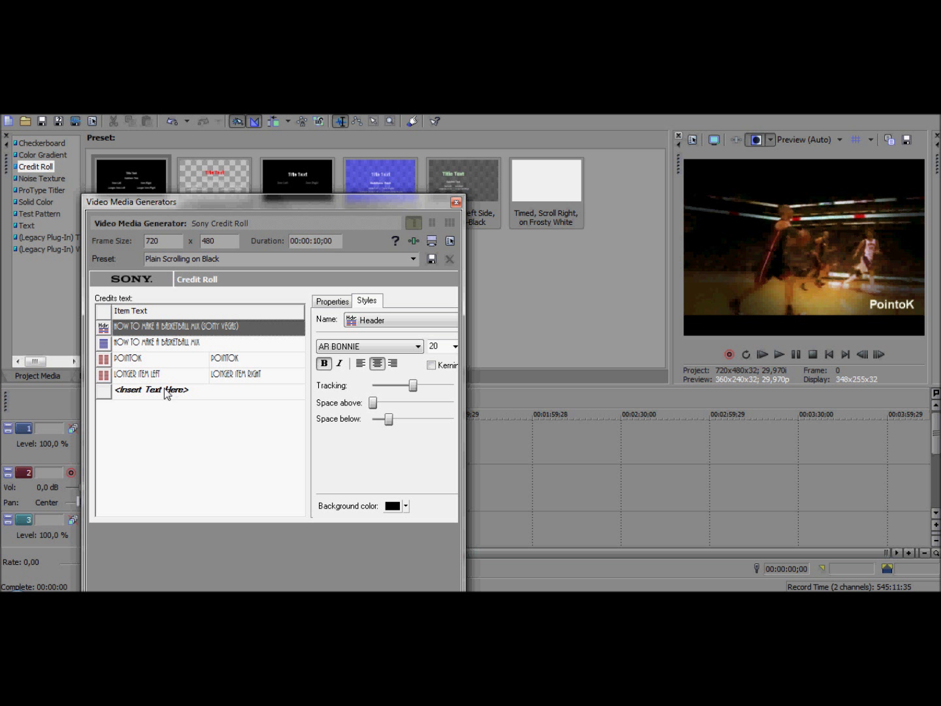
# Step: Replace both the left and right texts of the second two-column credit item with "basketball"
pyautogui.click(138, 375)
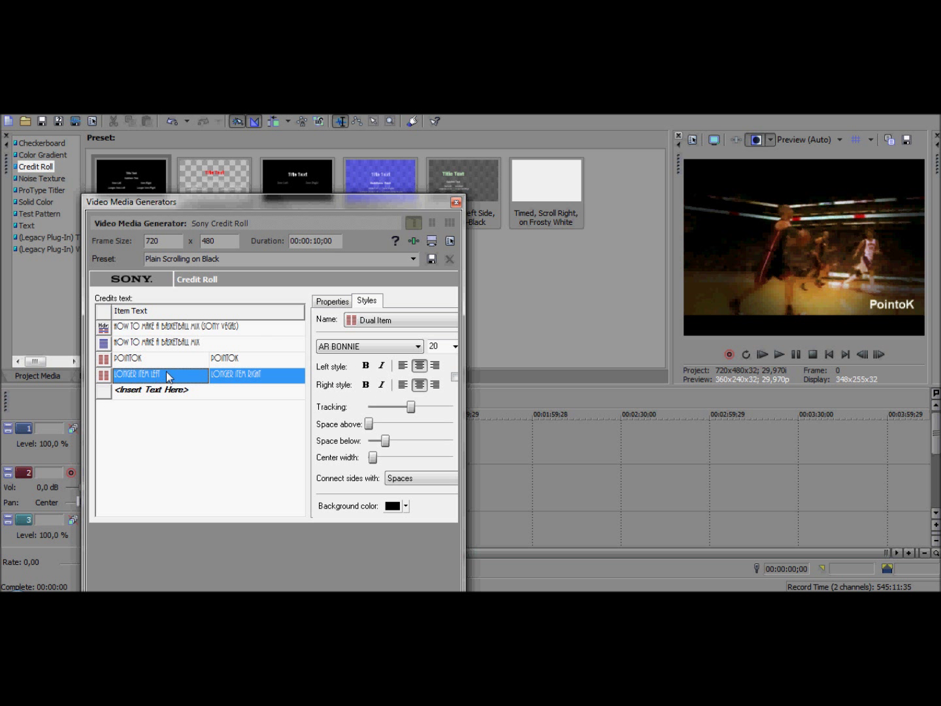
pyautogui.click(152, 375)
pyautogui.write('b')
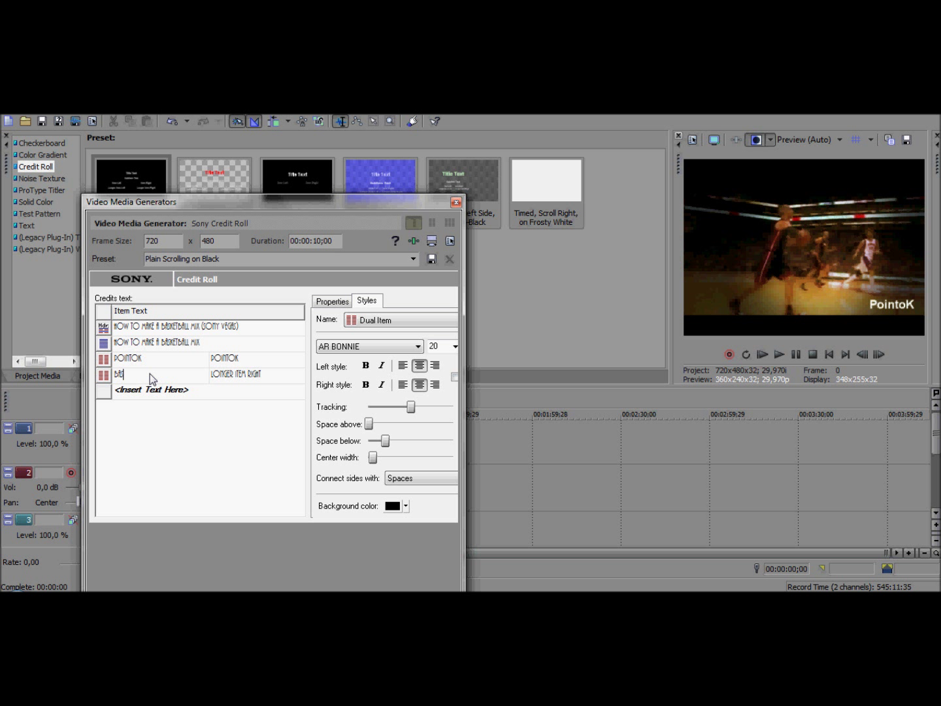
pyautogui.write('asketball')
pyautogui.click(247, 375)
pyautogui.click(246, 373)
pyautogui.press('BackSpace')
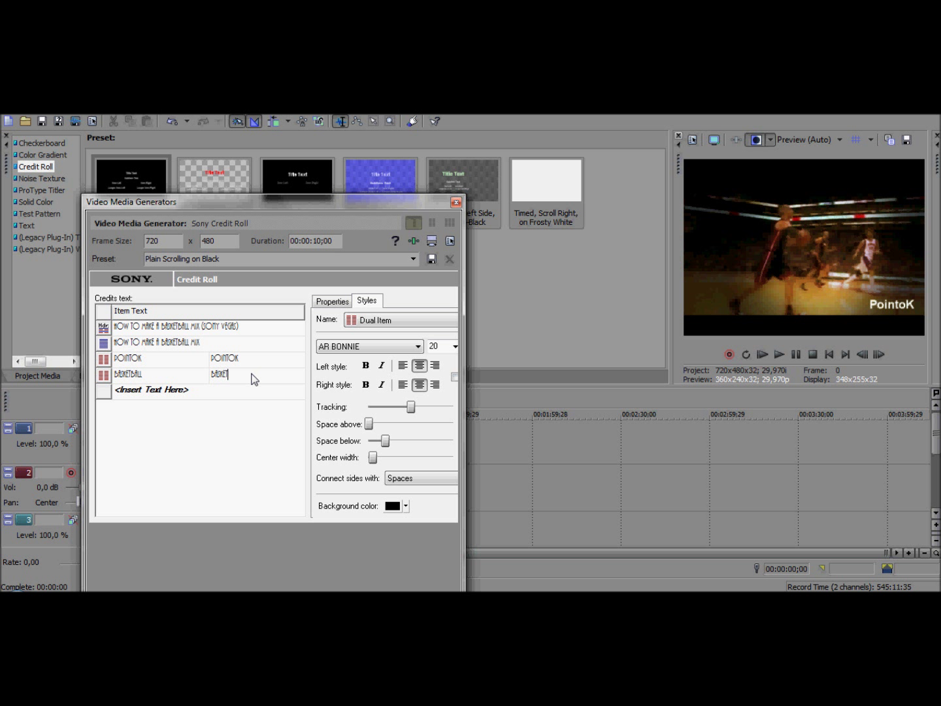
# Step: Add a final credit line reading "Hope you enjoy!" and close the credit roll settings
pyautogui.click(184, 392)
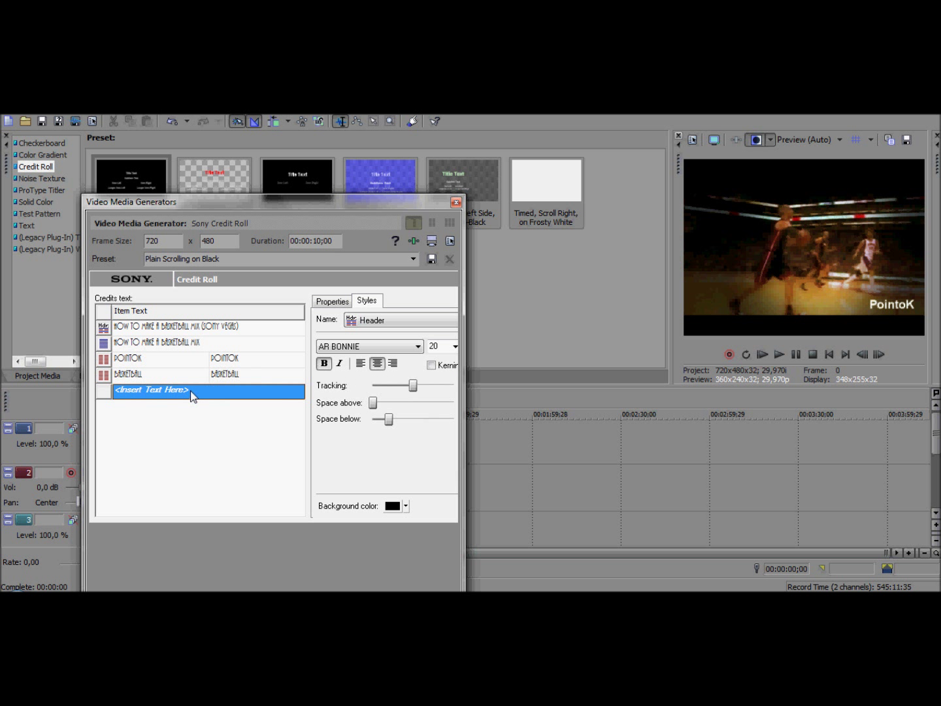
pyautogui.write('h')
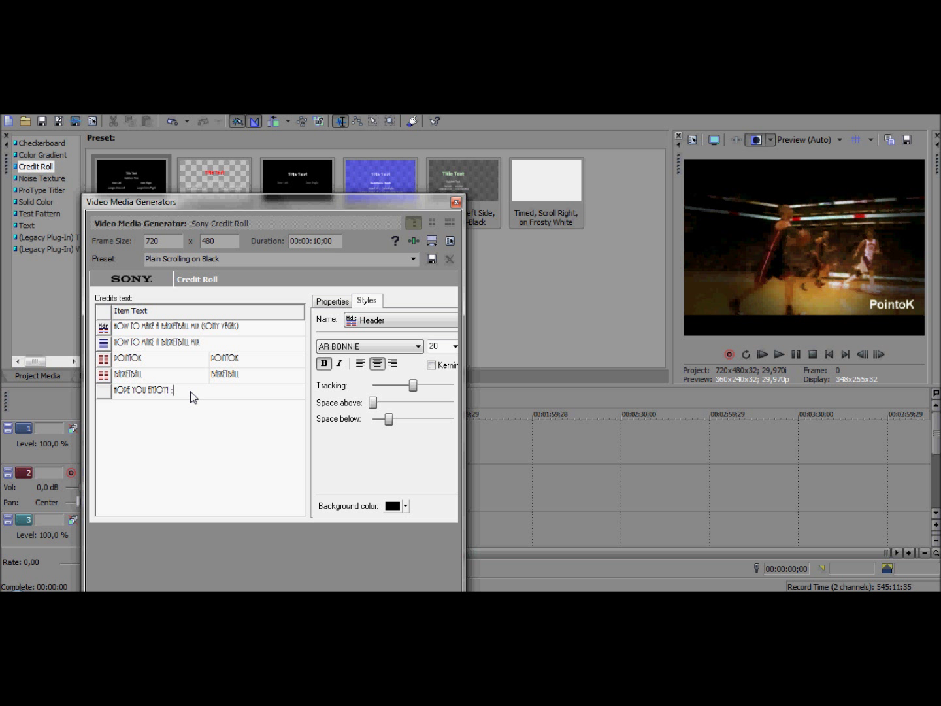
pyautogui.click(456, 203)
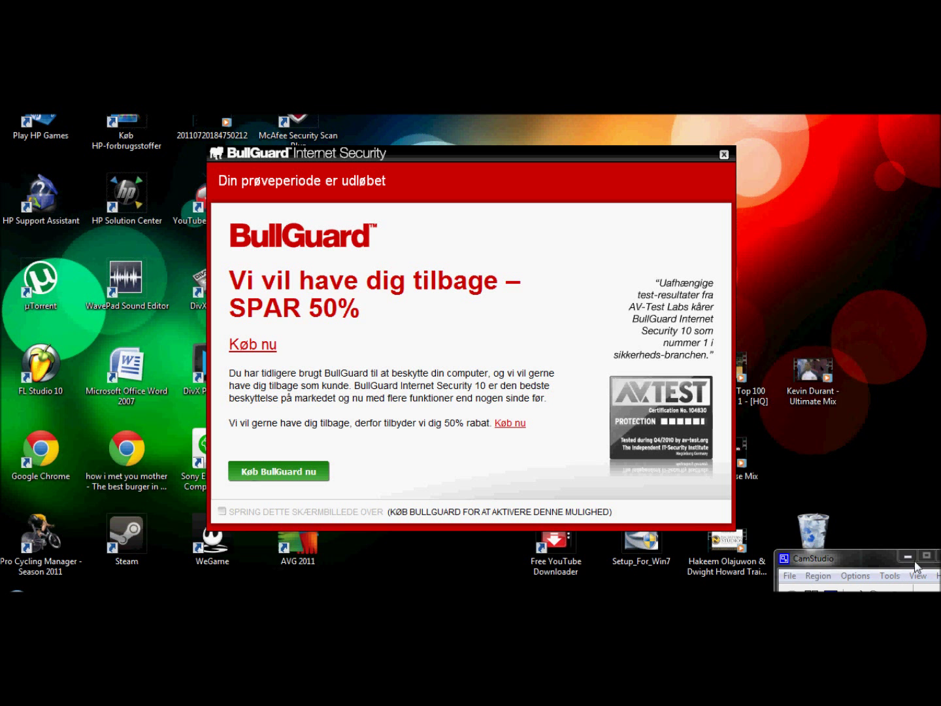
pyautogui.click(916, 564)
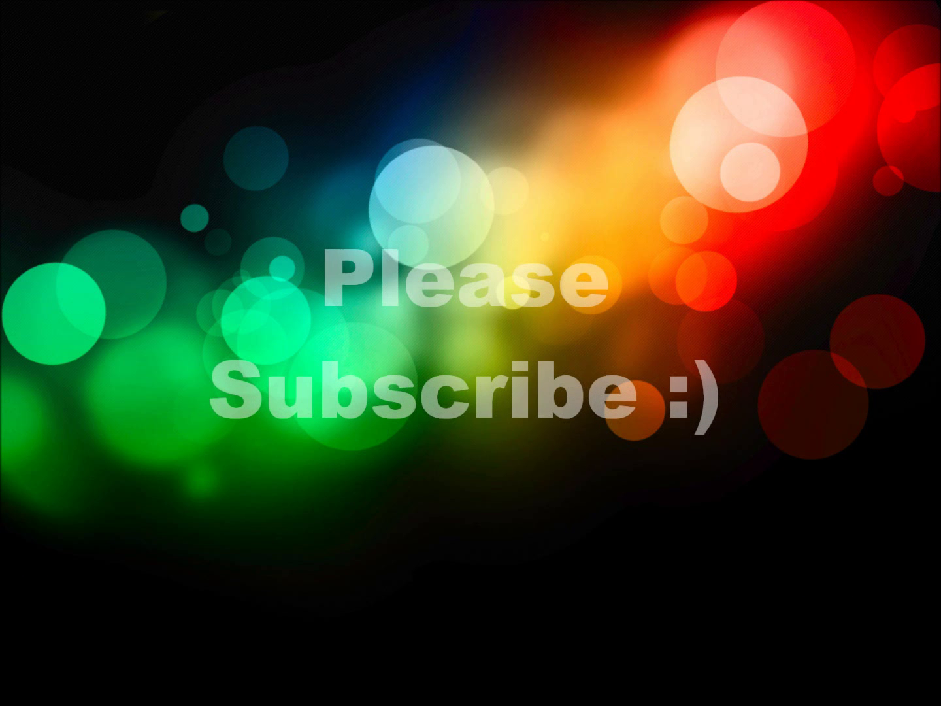